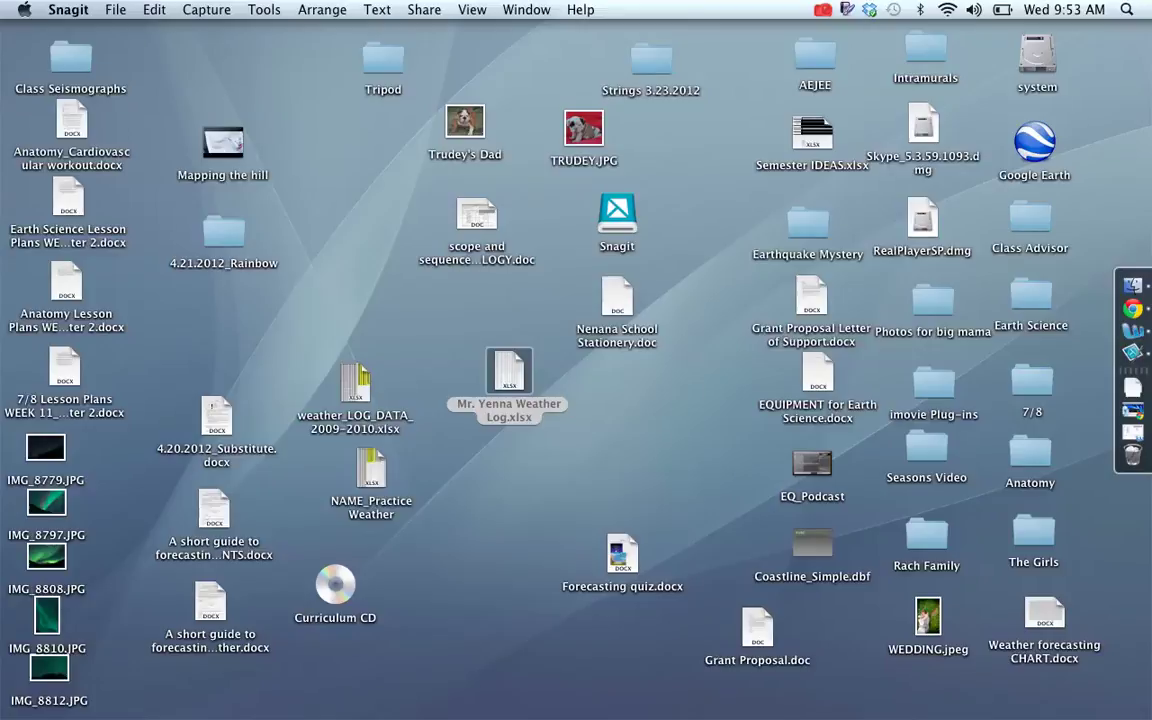
# Open the Mr. Yenna Weather Log.xlsx workbook from the desktop in Excel.
pyautogui.doubleClick(512, 385)
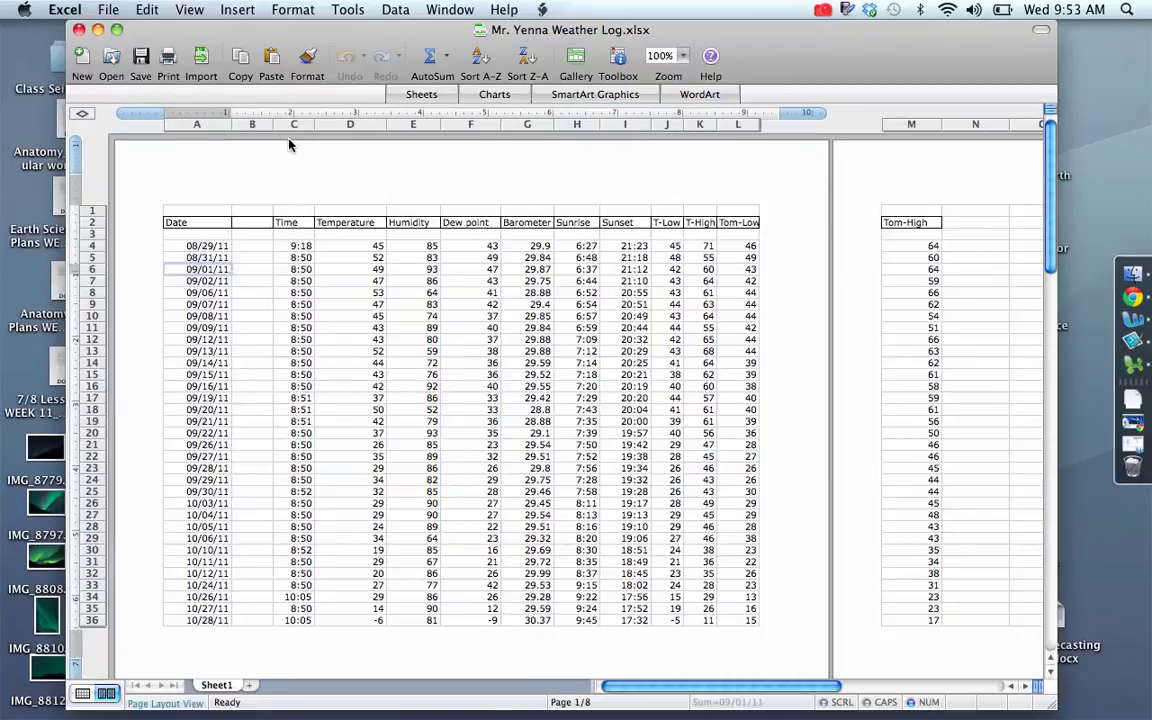
# Select the Date, Temperature and Humidity columns (A, D, E) together and show the chart gallery.
pyautogui.click(190, 122)
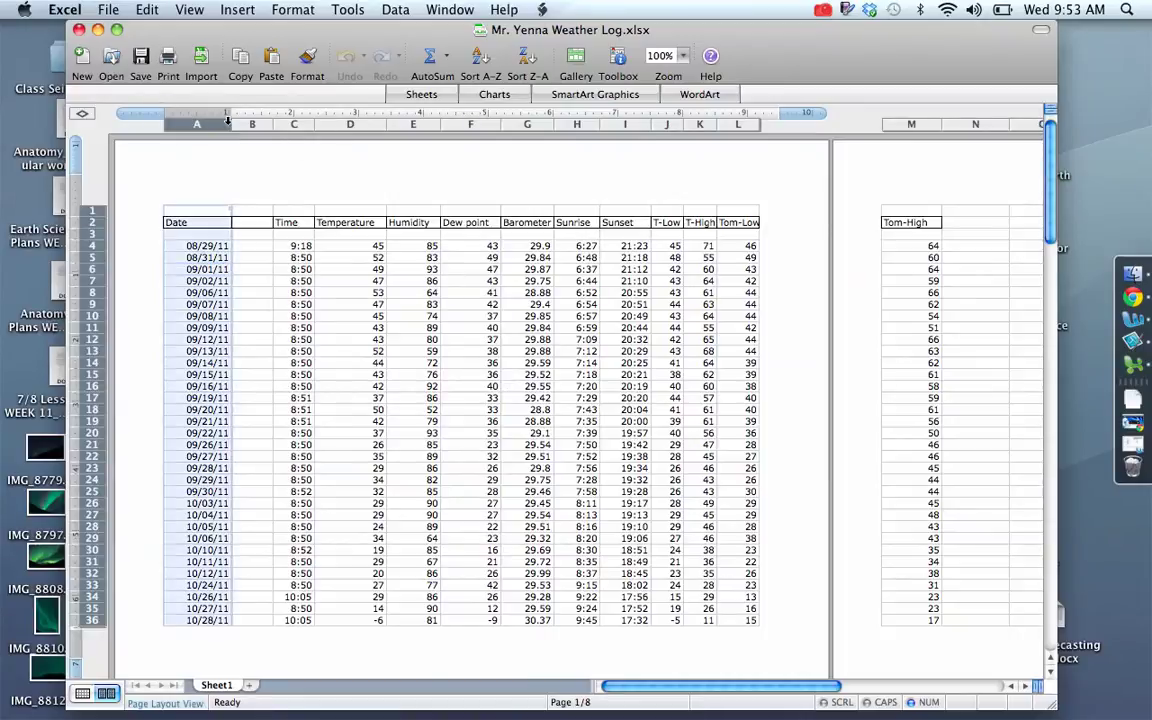
pyautogui.keyDown('super'); pyautogui.click(355, 124); pyautogui.keyUp('super')
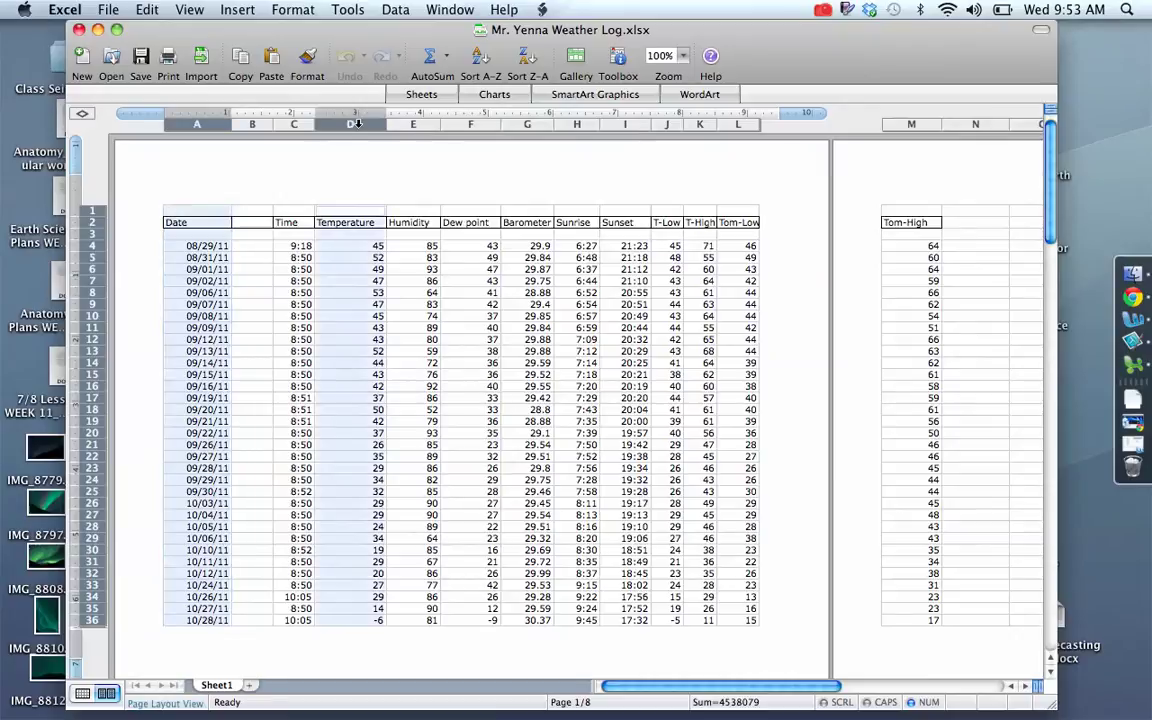
pyautogui.keyDown('super'); pyautogui.click(410, 124); pyautogui.keyUp('super')
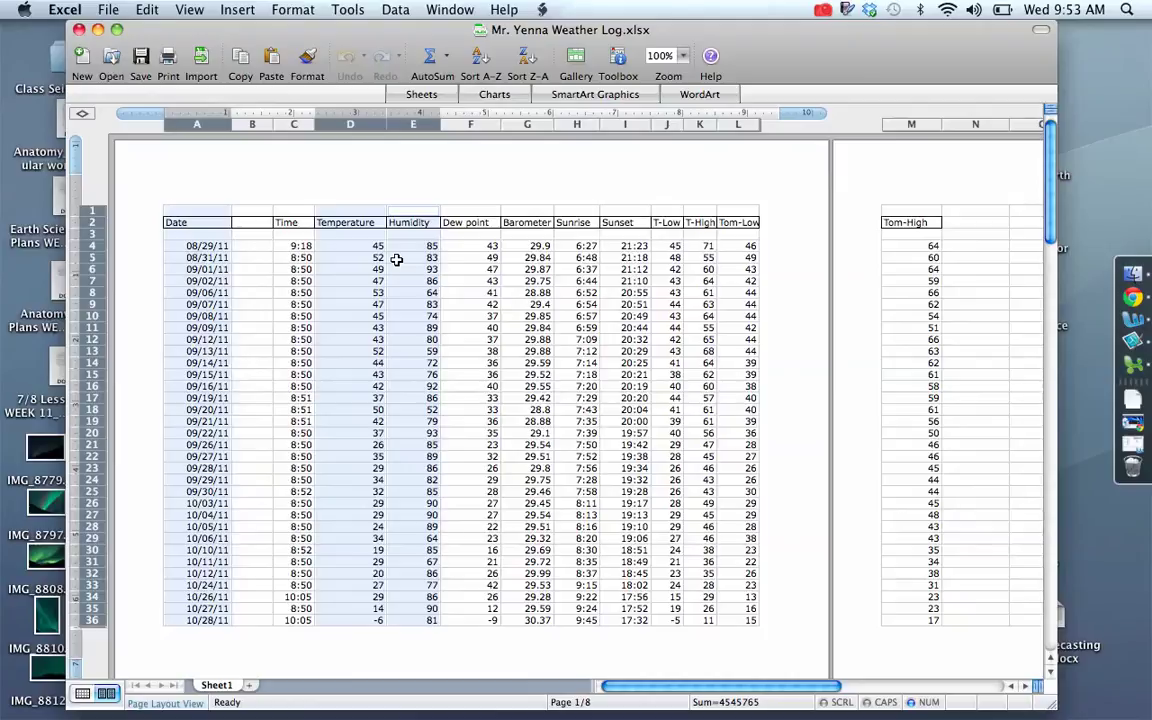
pyautogui.click(252, 281)
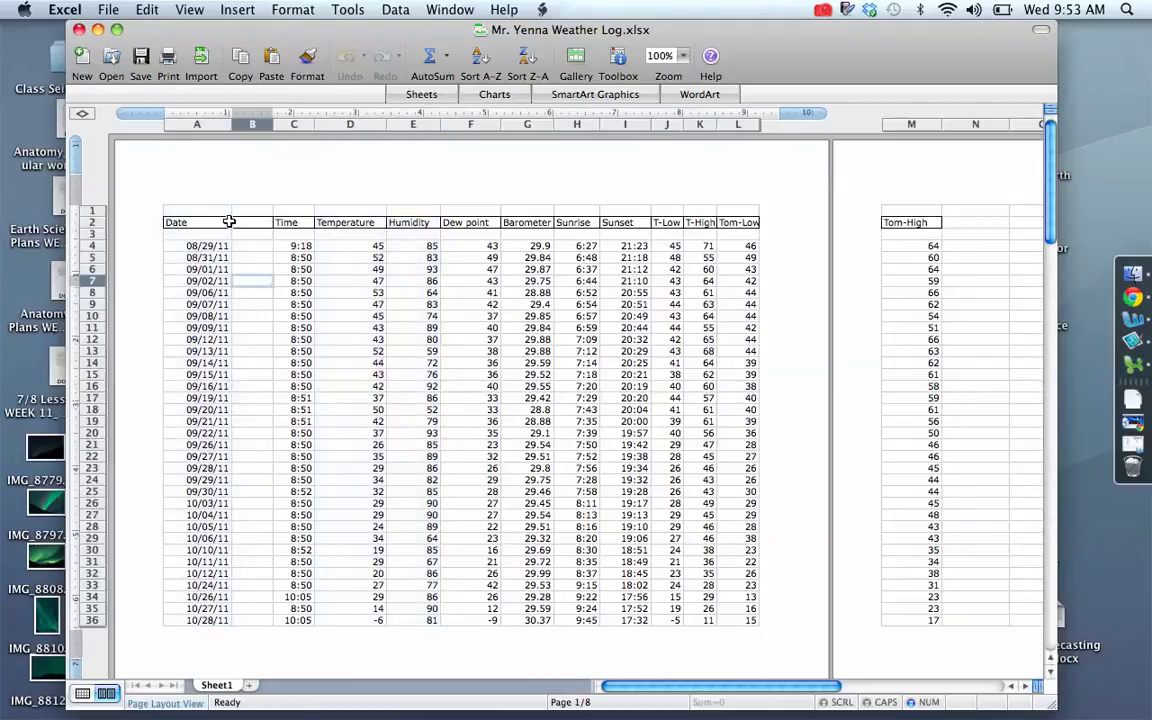
pyautogui.click(199, 123)
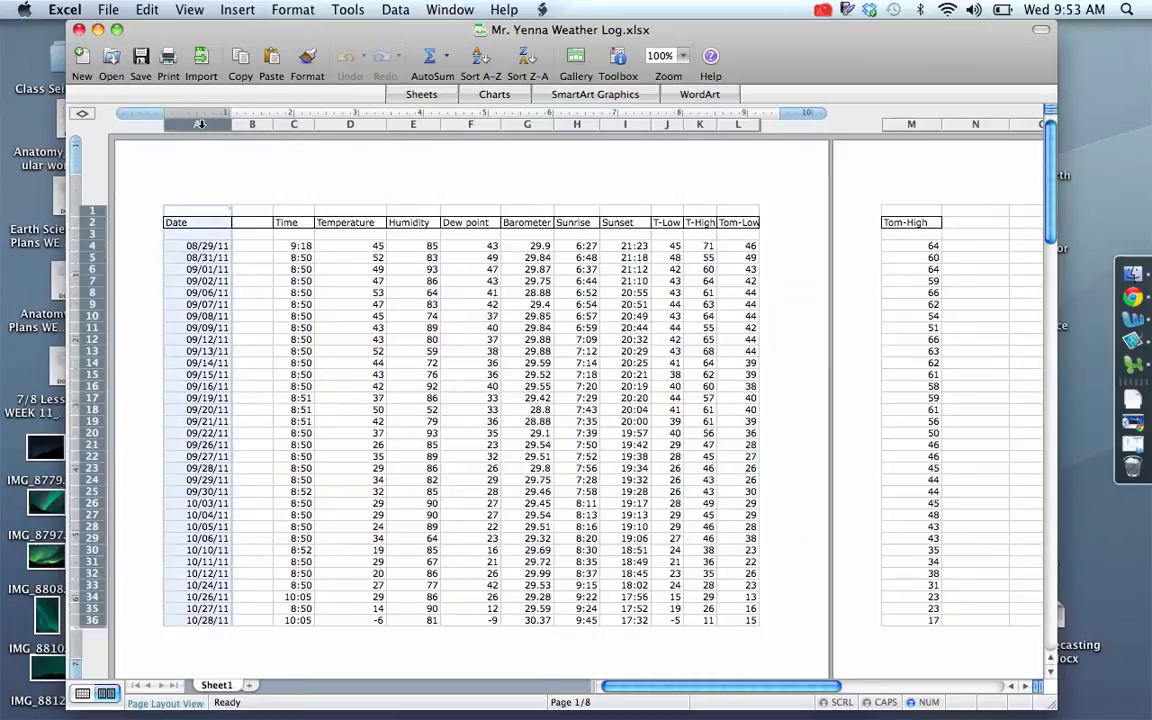
pyautogui.keyDown('super'); pyautogui.click(354, 123); pyautogui.keyUp('super')
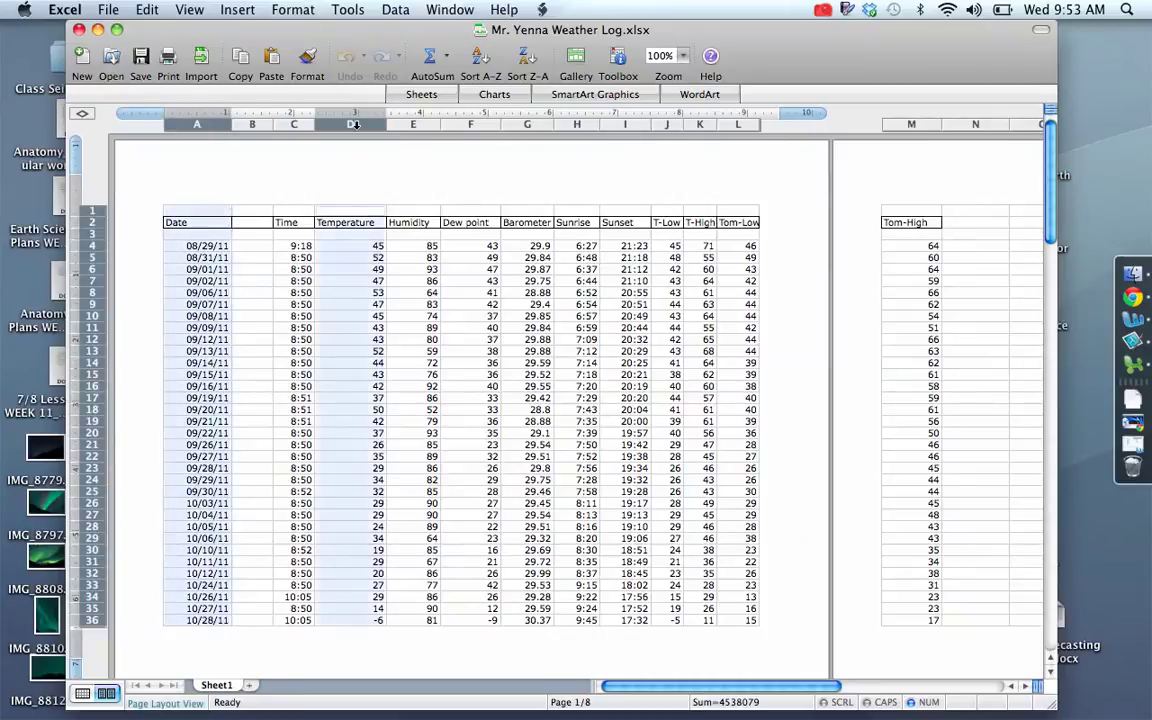
pyautogui.keyDown('super'); pyautogui.click(417, 124); pyautogui.keyUp('super')
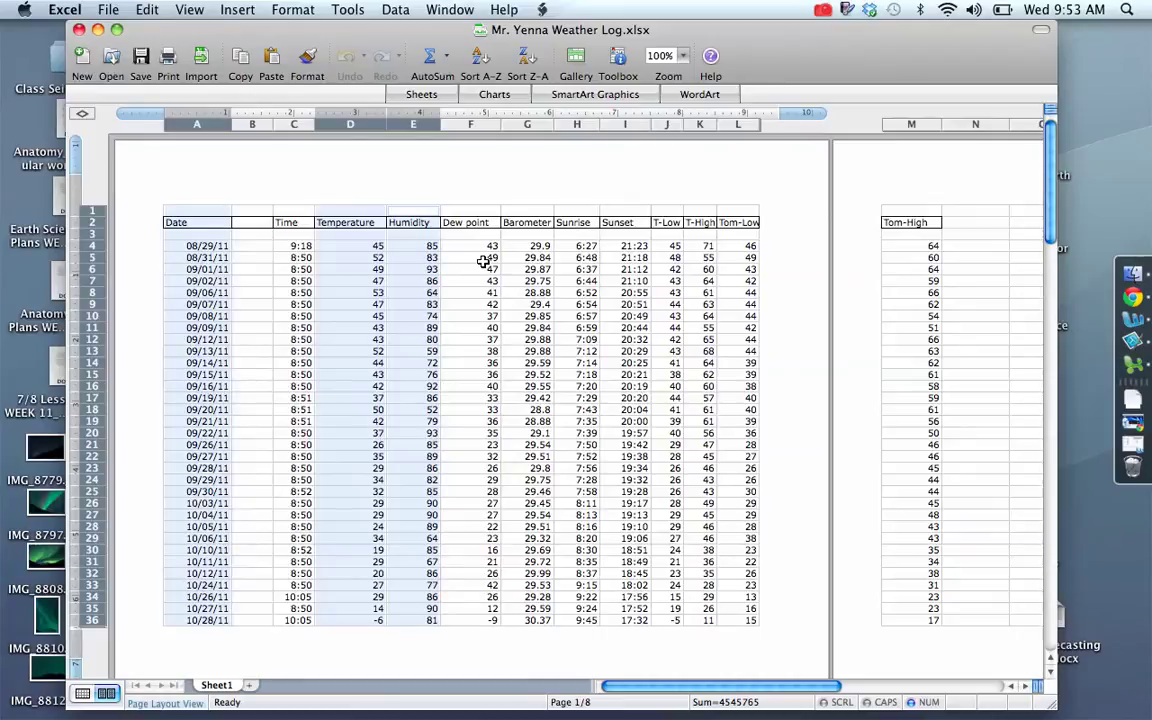
pyautogui.click(481, 95)
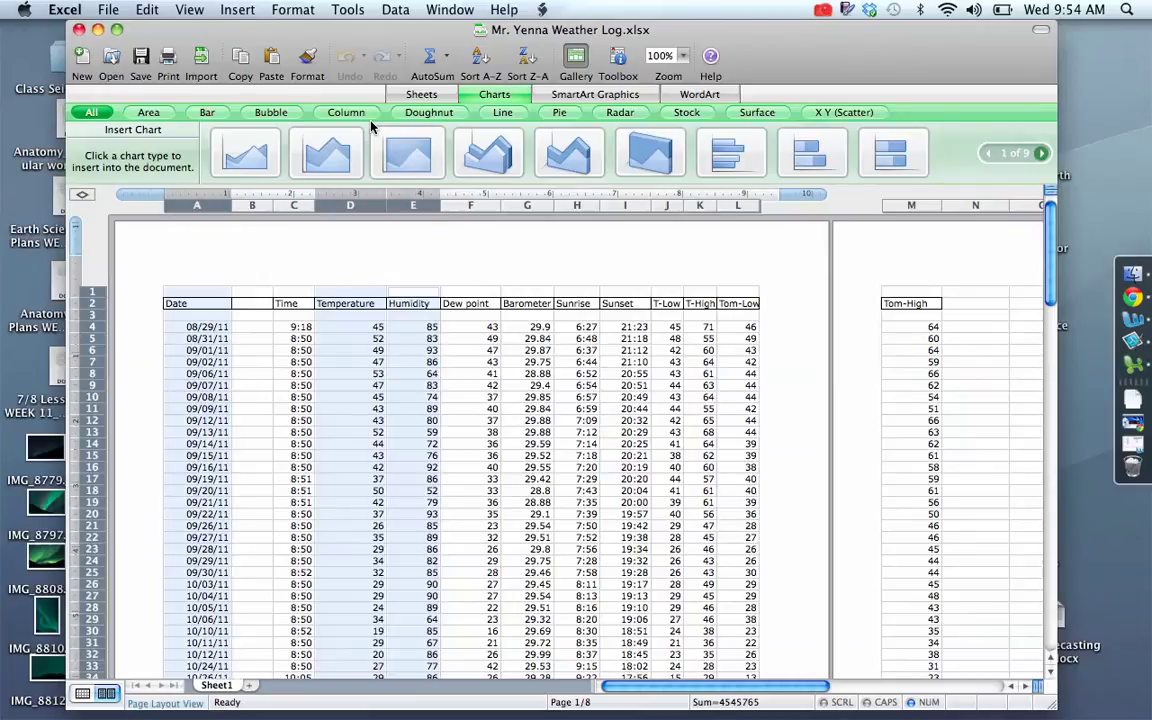
# Insert a basic line chart of the selected data, then move it up-left and enlarge it.
pyautogui.click(504, 113)
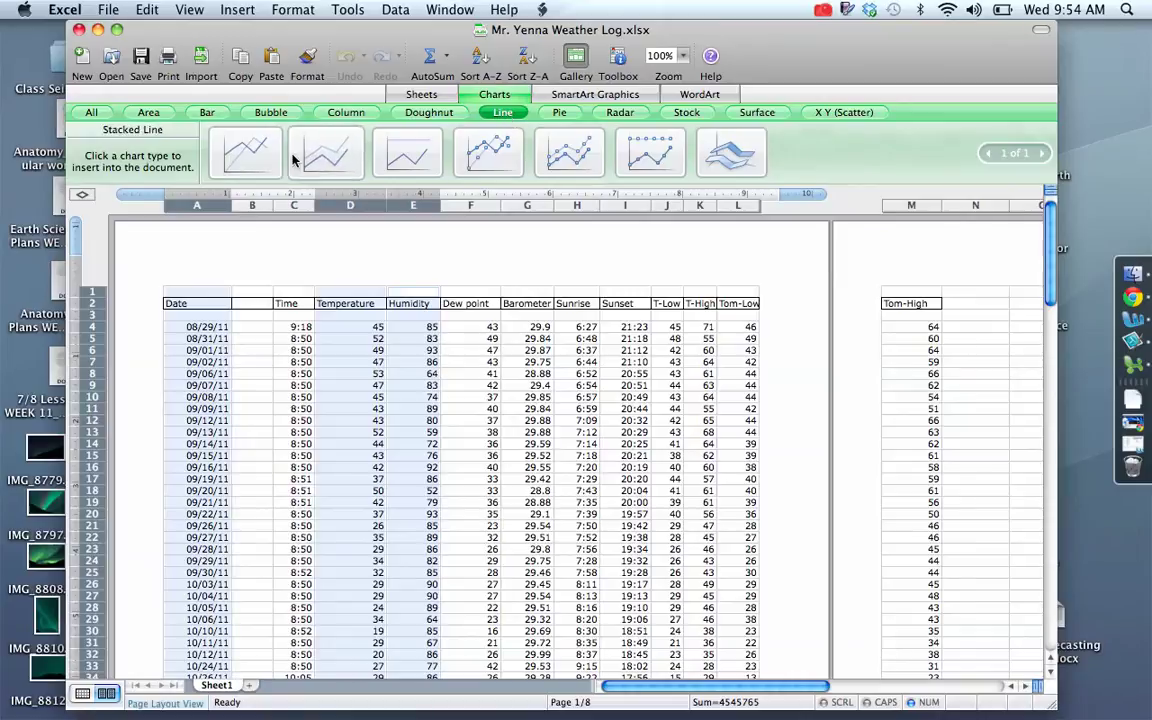
pyautogui.click(254, 162)
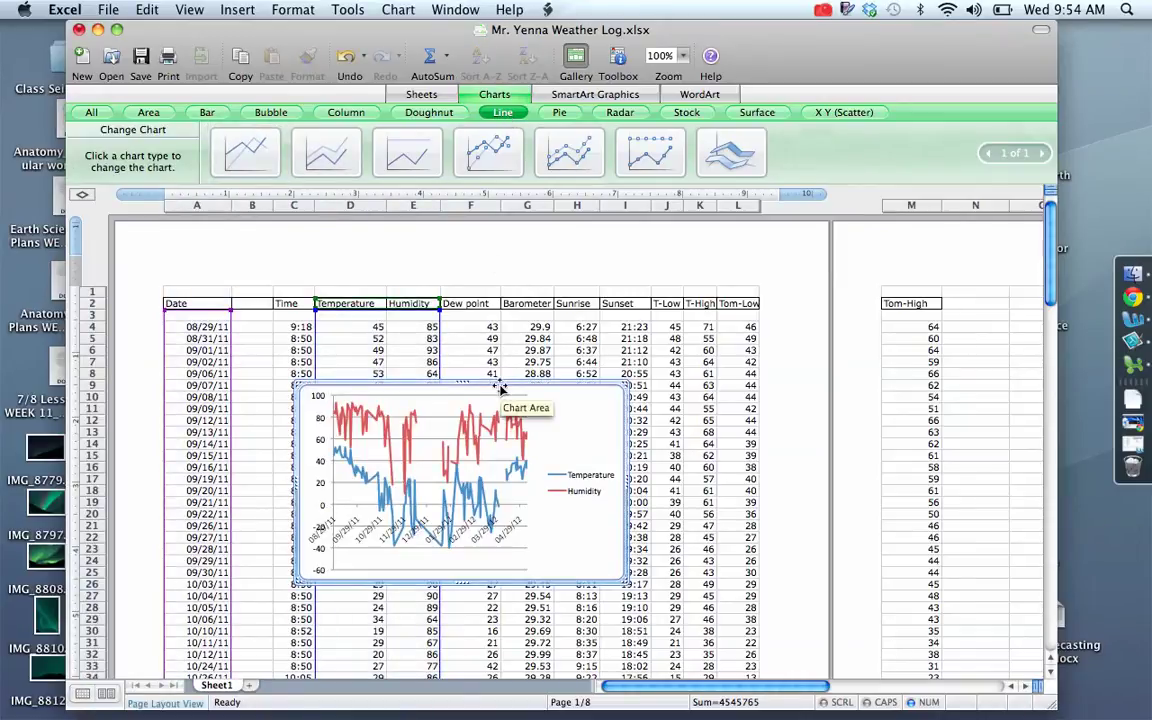
pyautogui.moveTo(500, 388); pyautogui.dragTo(404, 321)
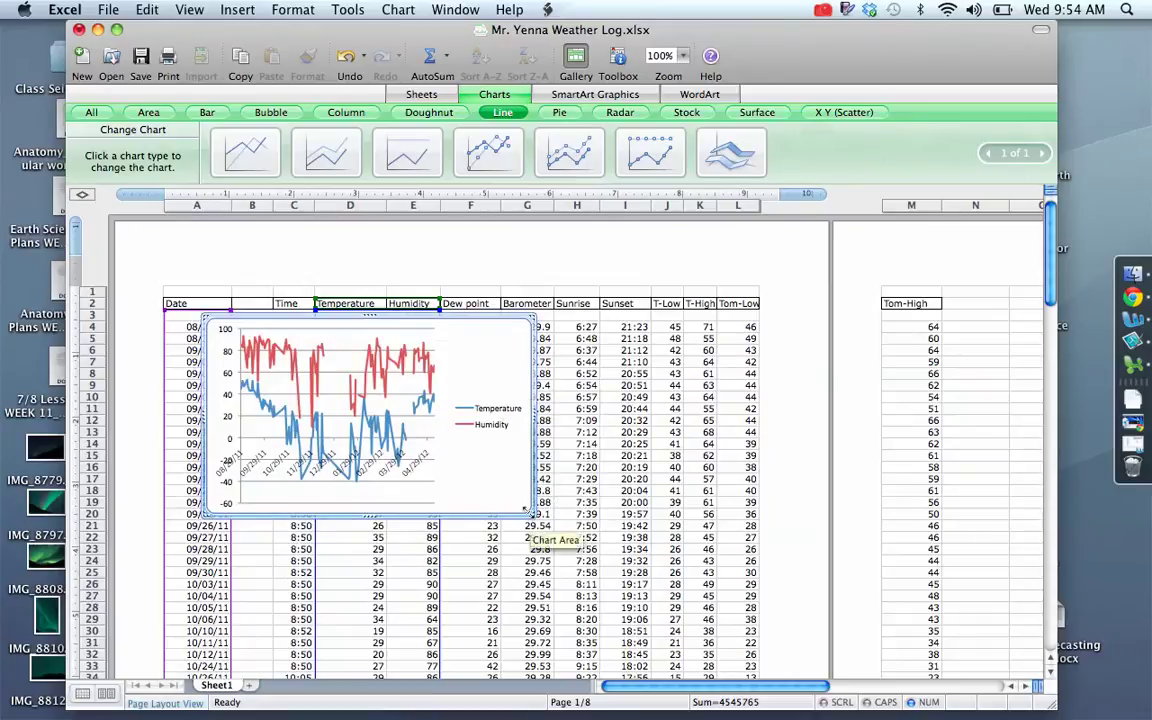
pyautogui.moveTo(524, 510); pyautogui.dragTo(733, 628)
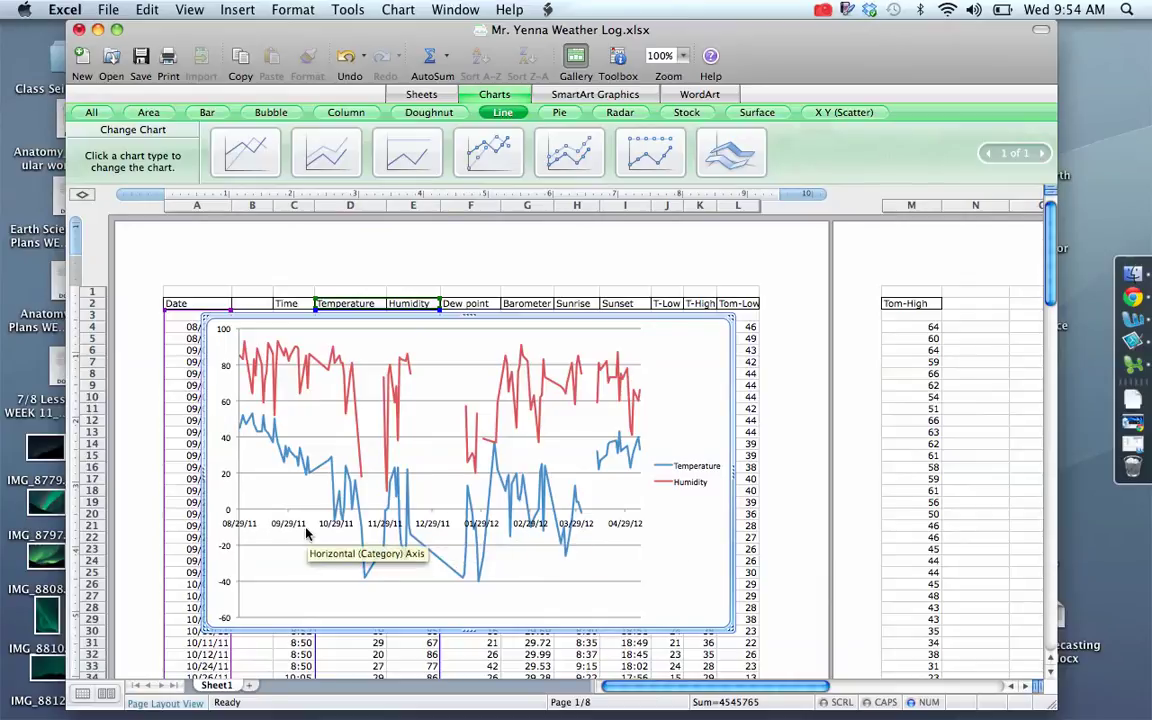
pyautogui.doubleClick(226, 480)
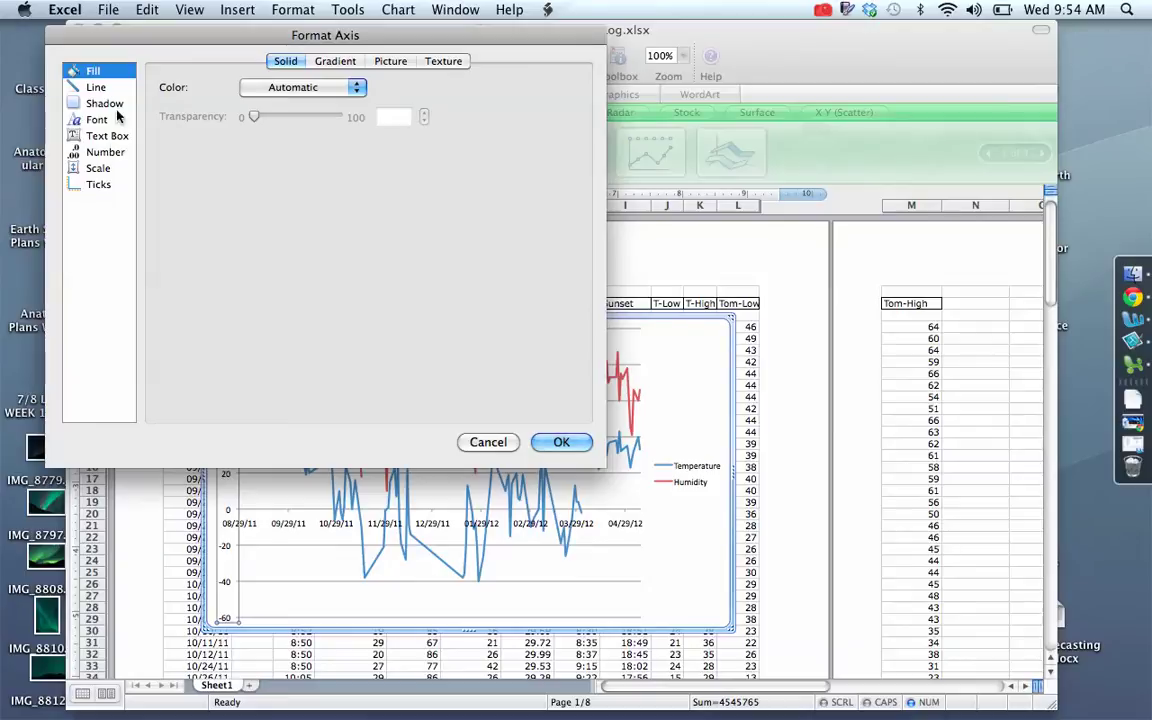
# Set the vertical axis scale so the horizontal axis crosses at -50.
pyautogui.click(96, 164)
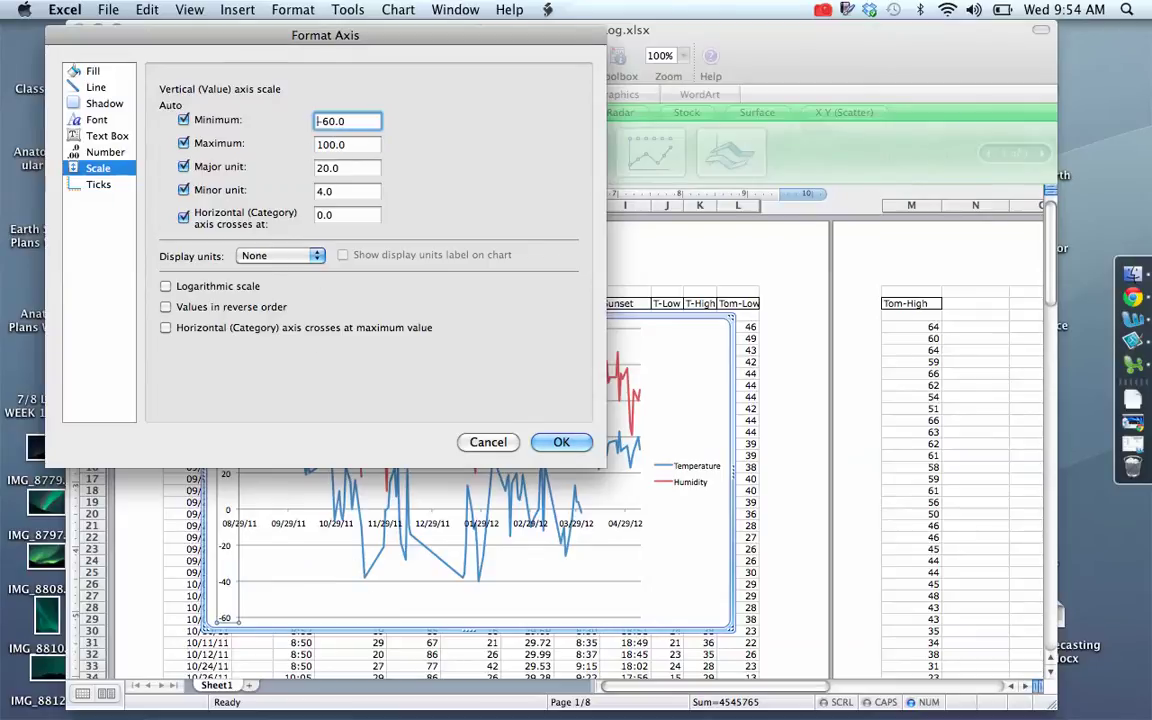
pyautogui.click(323, 215)
pyautogui.write('-')
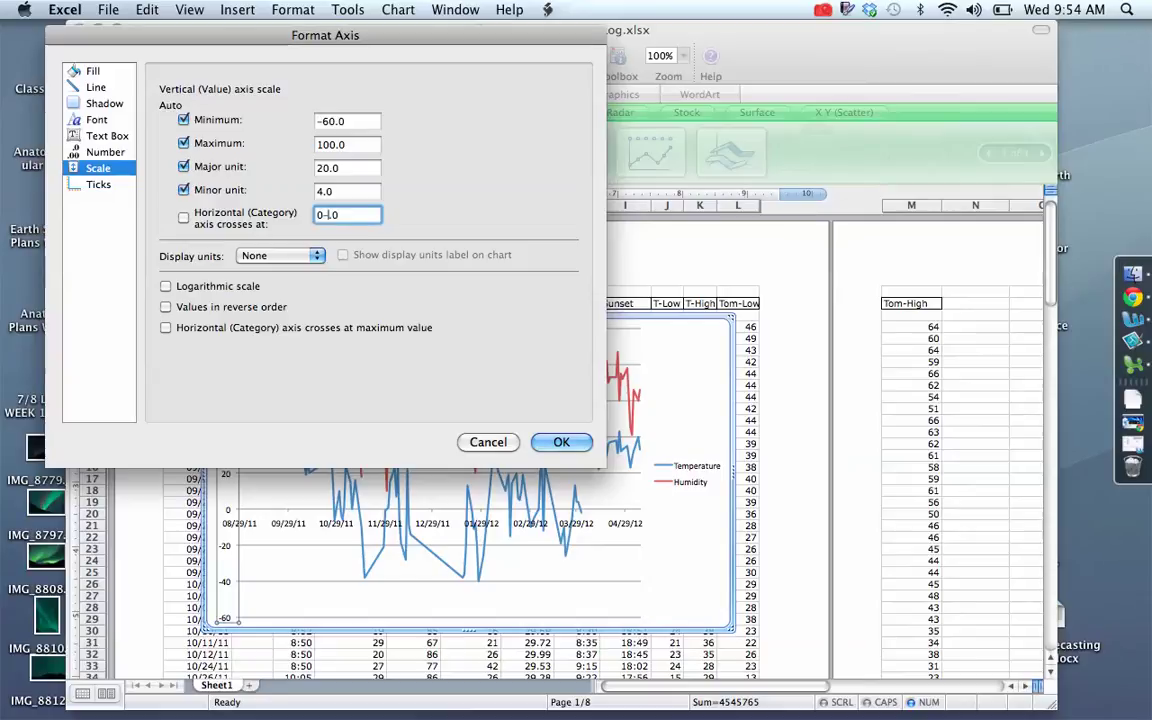
pyautogui.press('BackSpace')
pyautogui.press('Delete')
pyautogui.press('Delete')
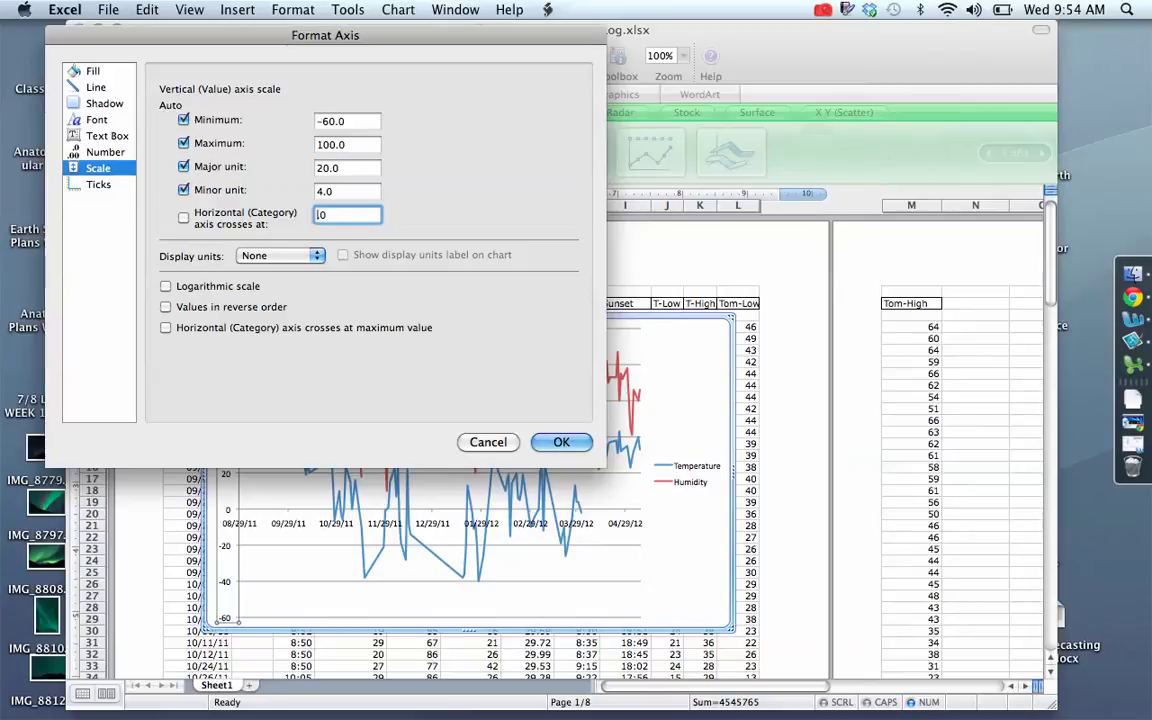
pyautogui.write('-50.0')
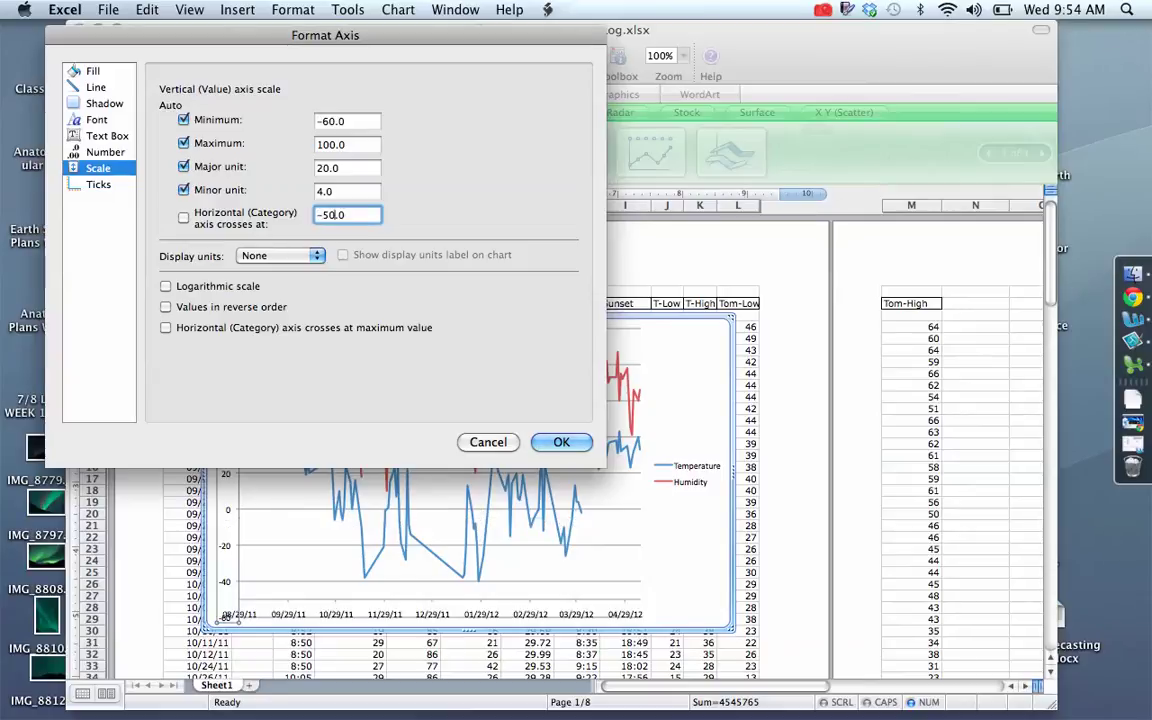
pyautogui.click(560, 442)
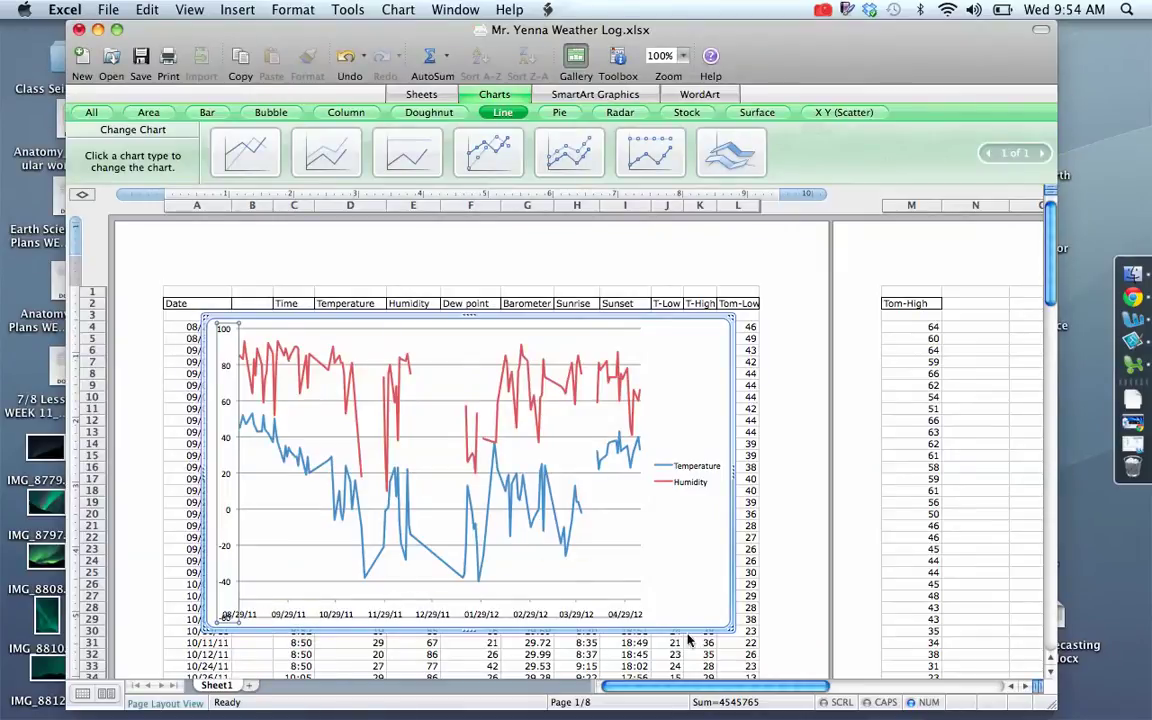
# Enlarge the chart by dragging its bottom-right corner outward and its top-left corner up-left.
pyautogui.click(730, 647)
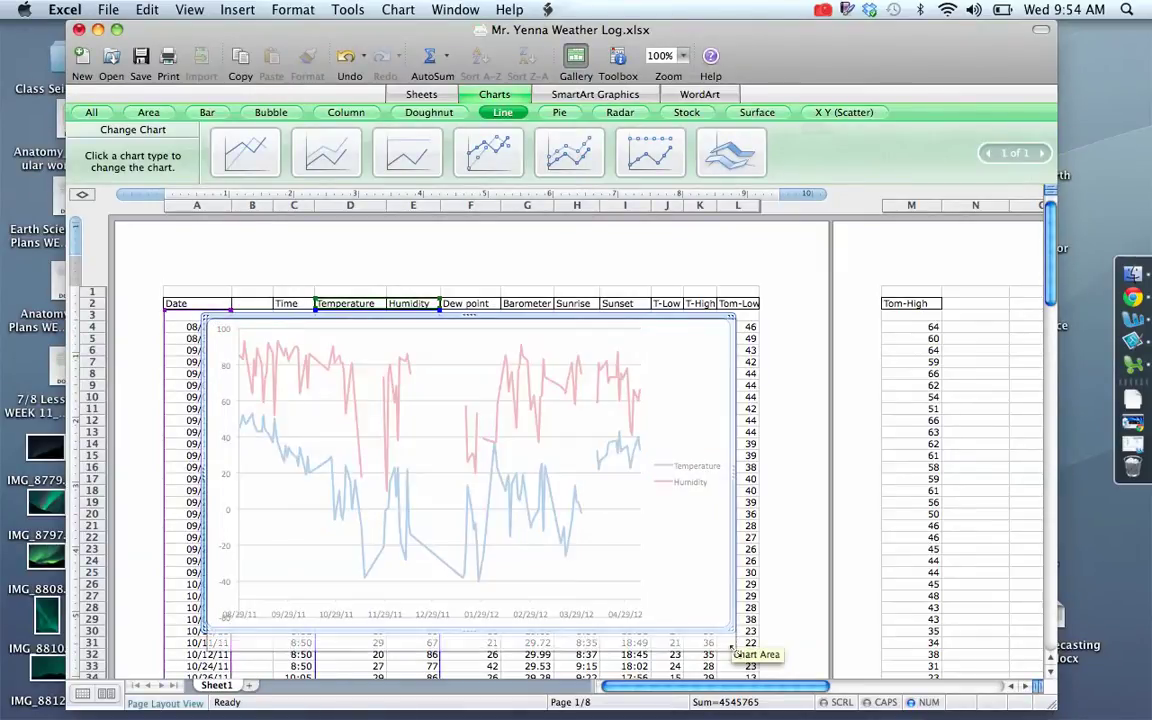
pyautogui.moveTo(731, 648); pyautogui.dragTo(742, 665)
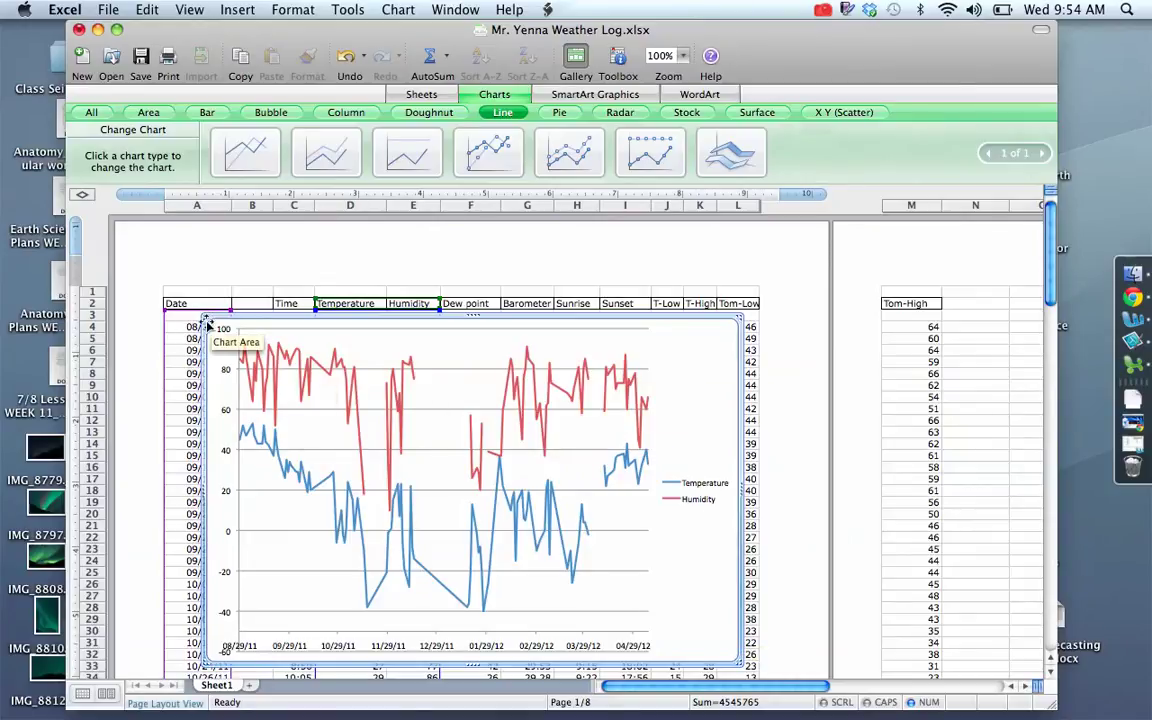
pyautogui.moveTo(205, 319); pyautogui.dragTo(179, 308)
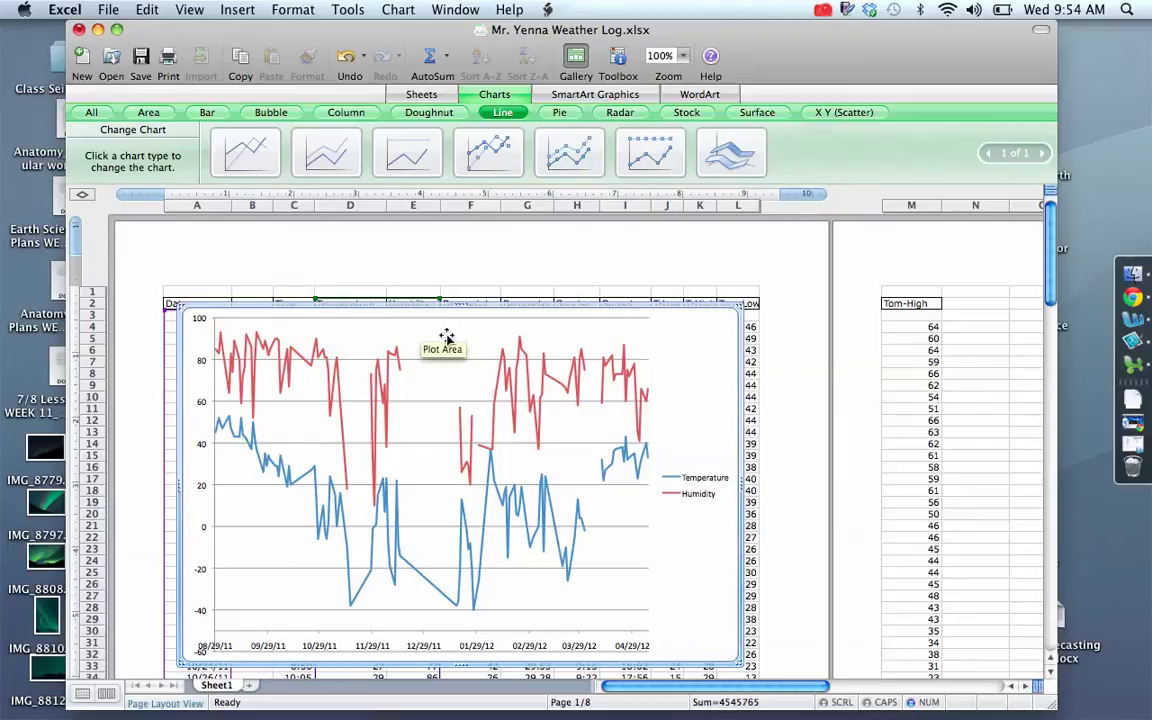
pyautogui.click(474, 652)
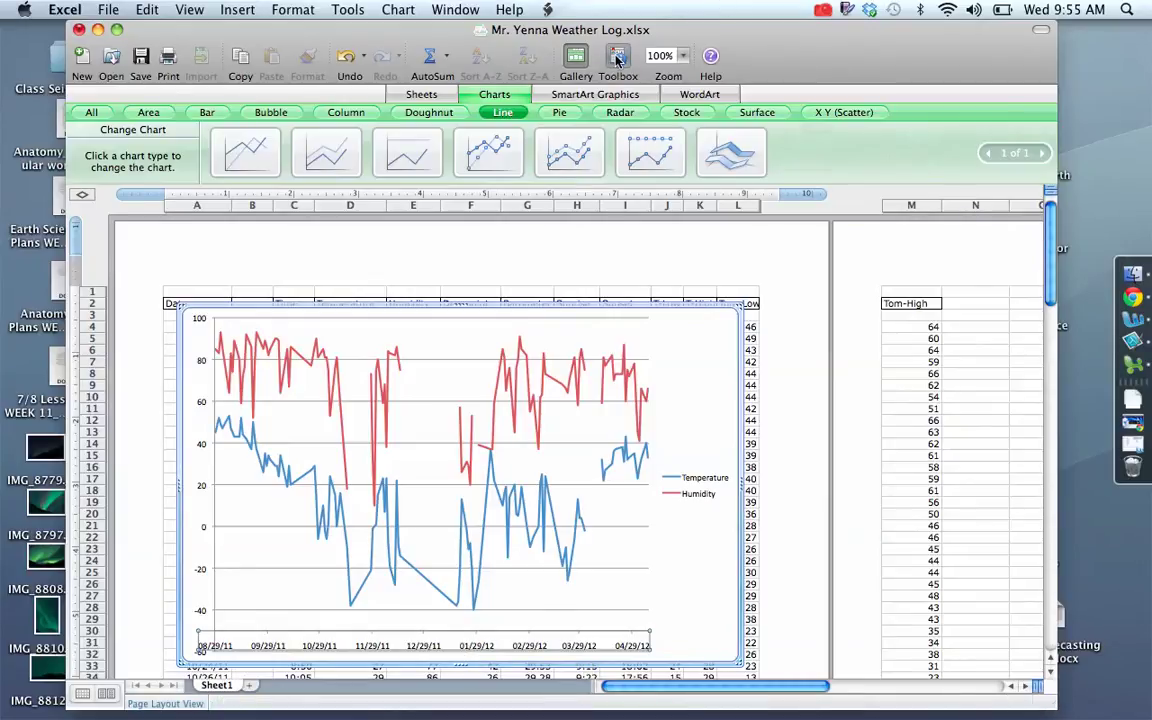
pyautogui.click(617, 58)
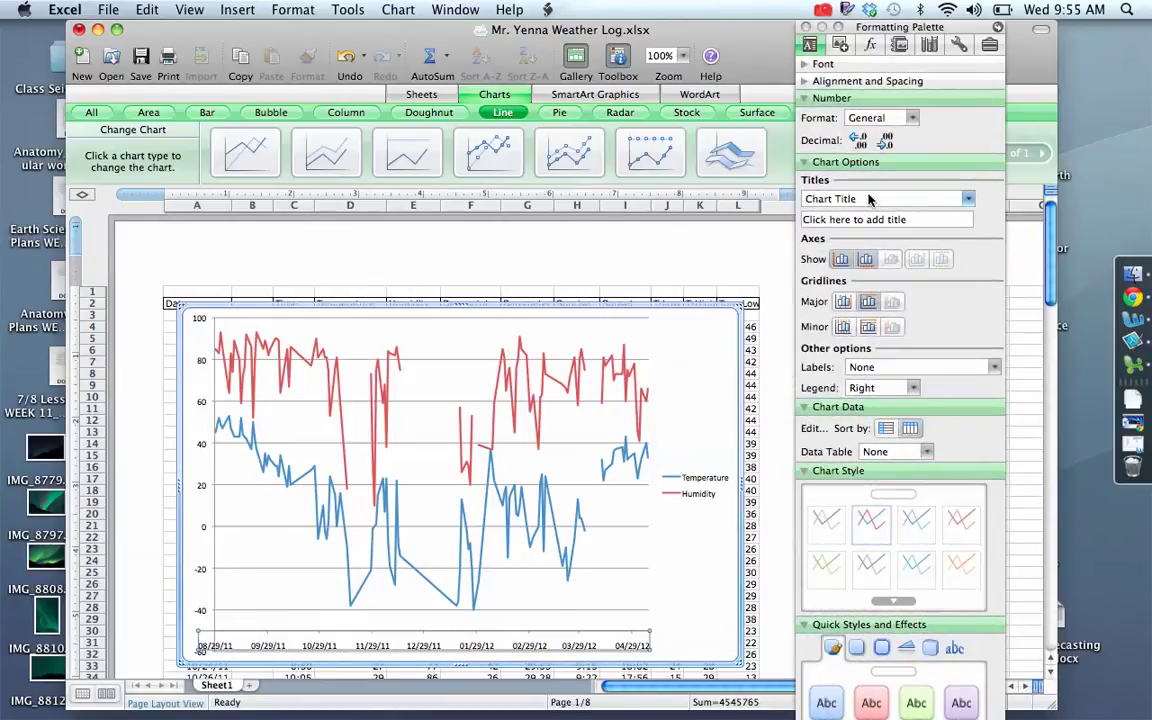
# Add a chart title reading 'Title' via the Formatting Palette's Chart Options.
pyautogui.click(868, 198)
pyautogui.click(858, 212)
pyautogui.click(862, 197)
pyautogui.click(862, 197)
pyautogui.click(857, 220)
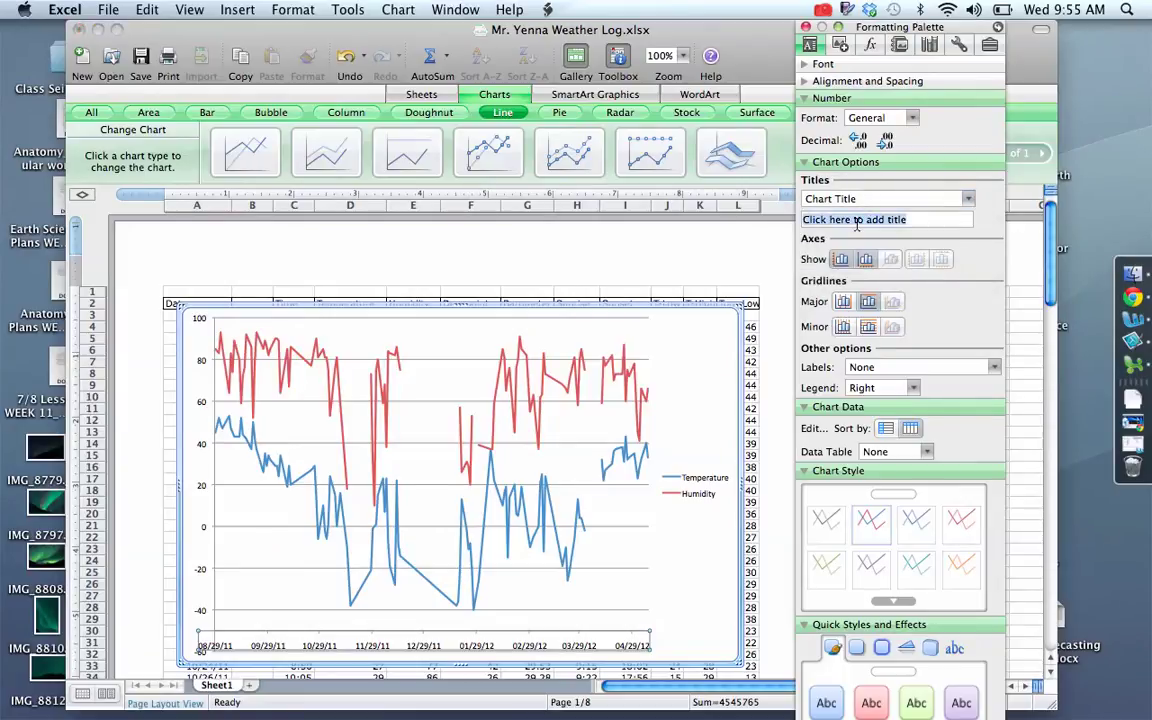
pyautogui.write('Title')
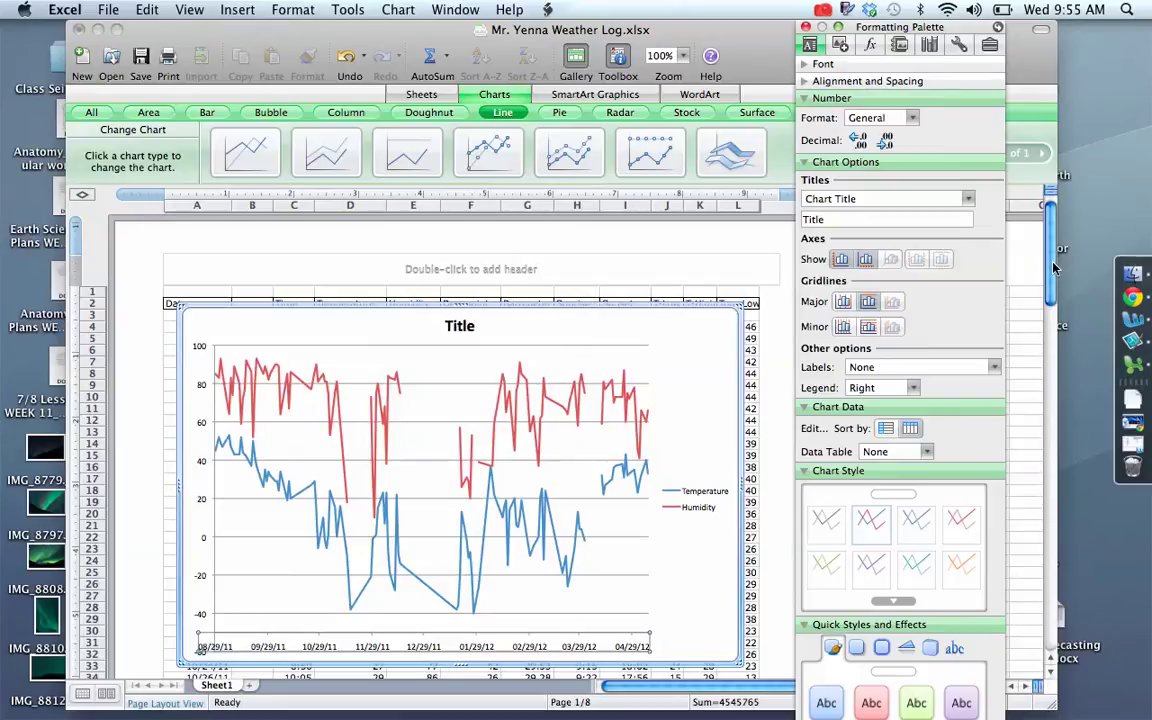
pyautogui.moveTo(1053, 267); pyautogui.dragTo(1052, 272)
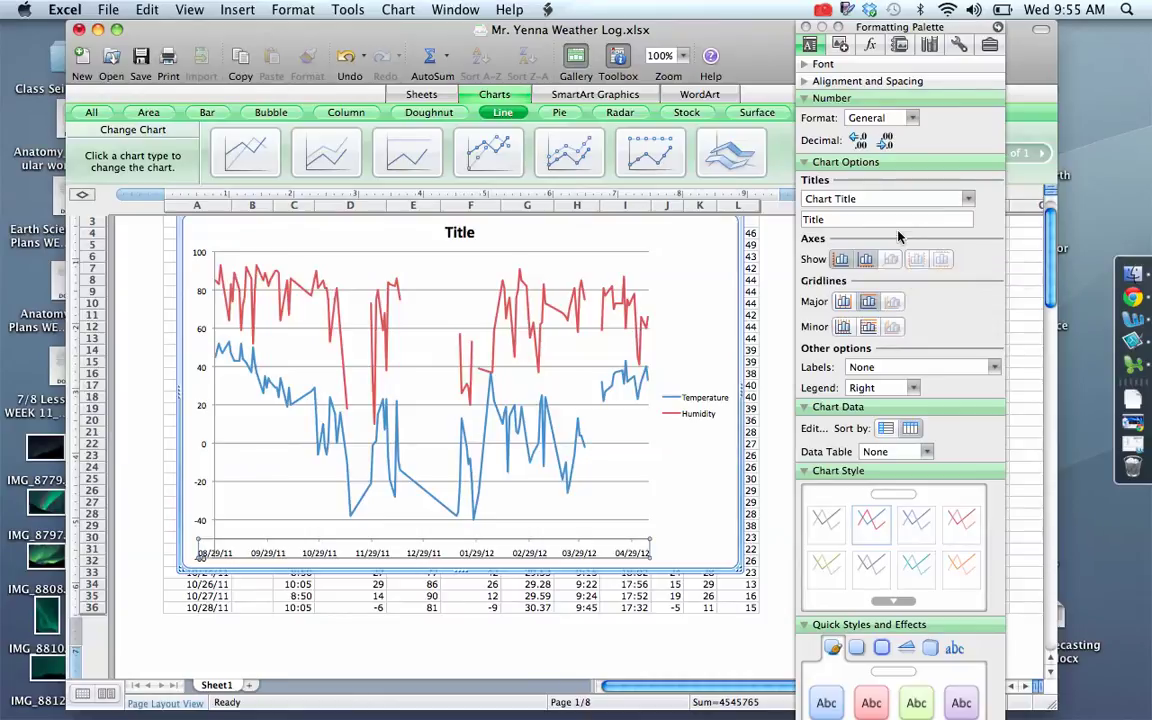
pyautogui.moveTo(575, 474)
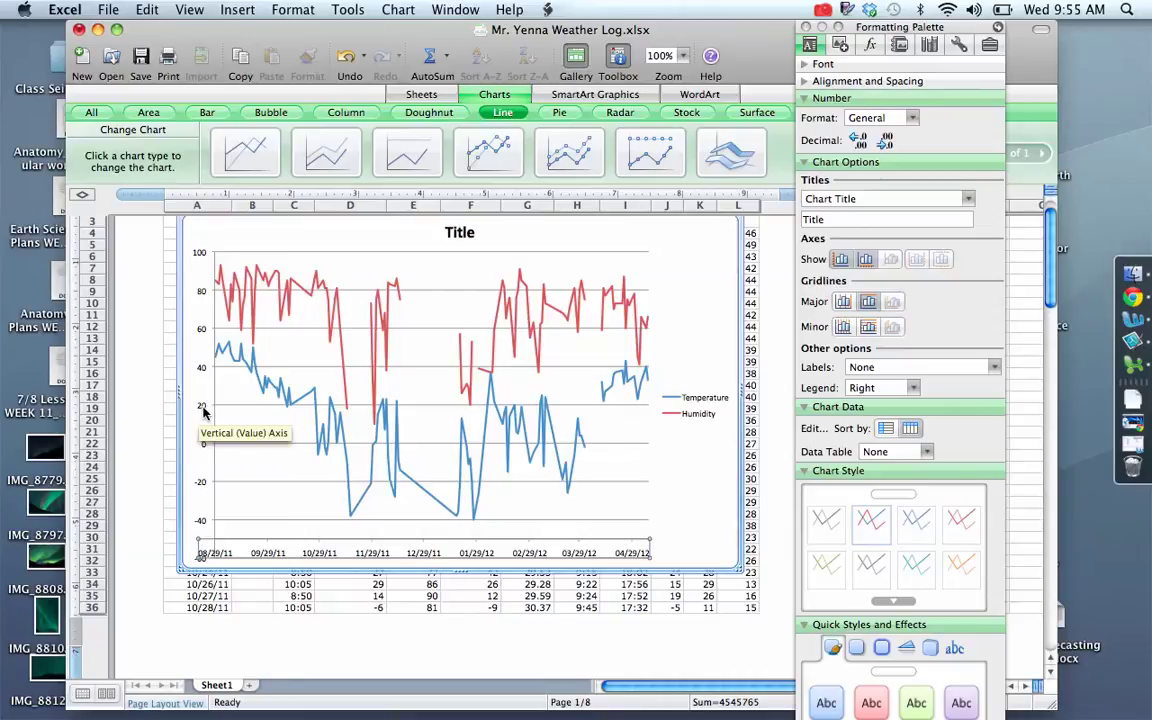
pyautogui.click(850, 198)
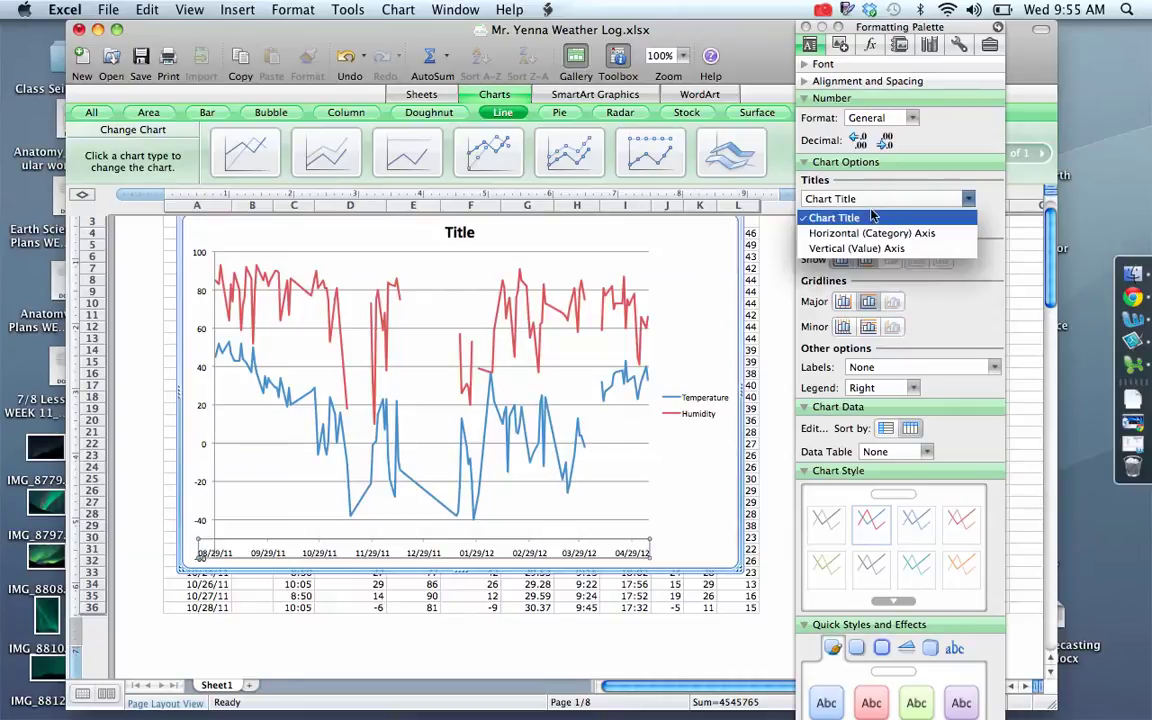
# Title the horizontal axis 'Date', correcting the lowercase d to a capital D.
pyautogui.click(868, 232)
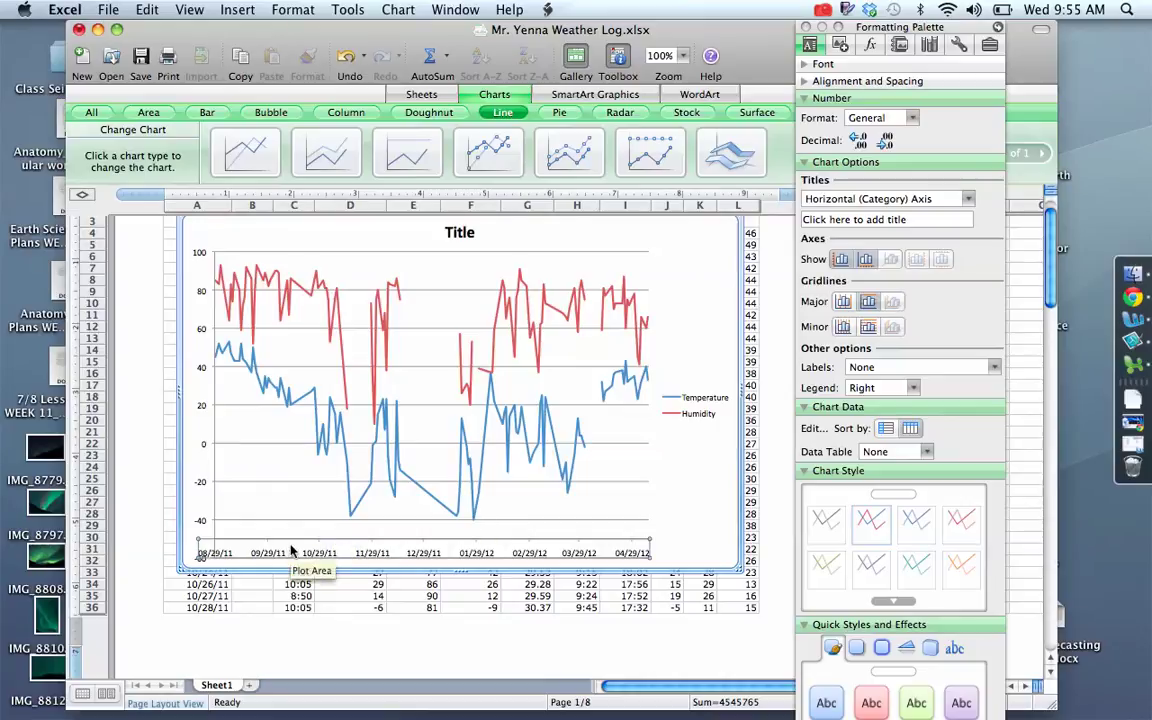
pyautogui.click(905, 219)
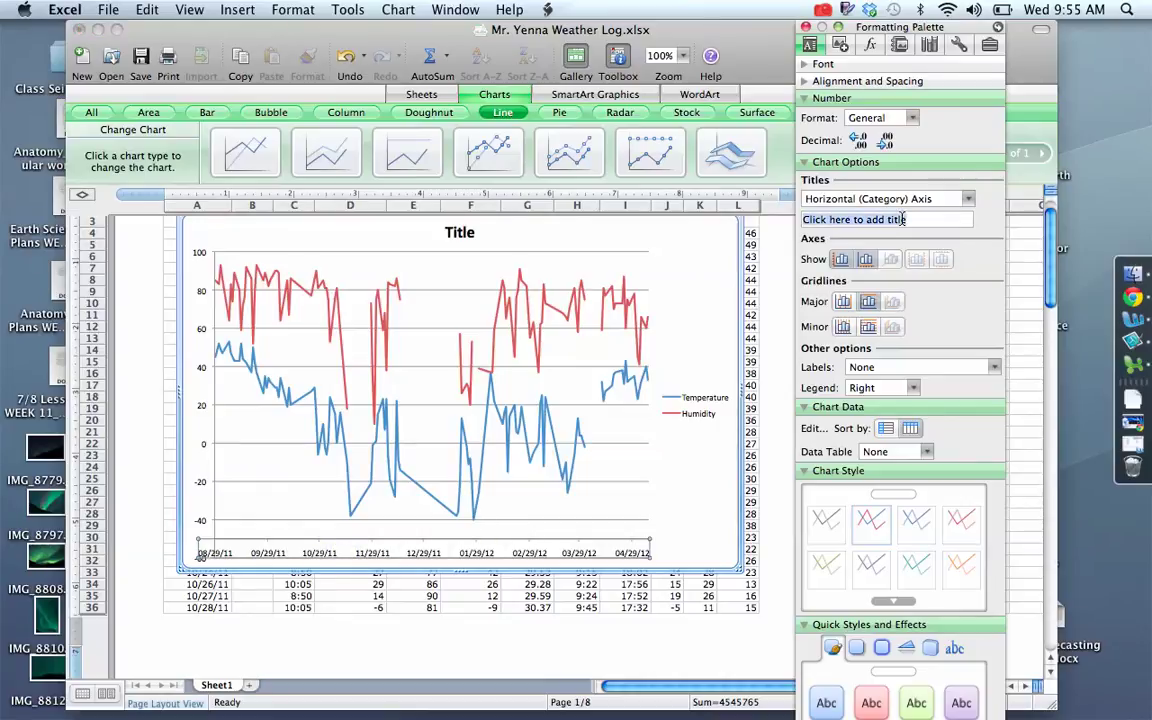
pyautogui.write('date')
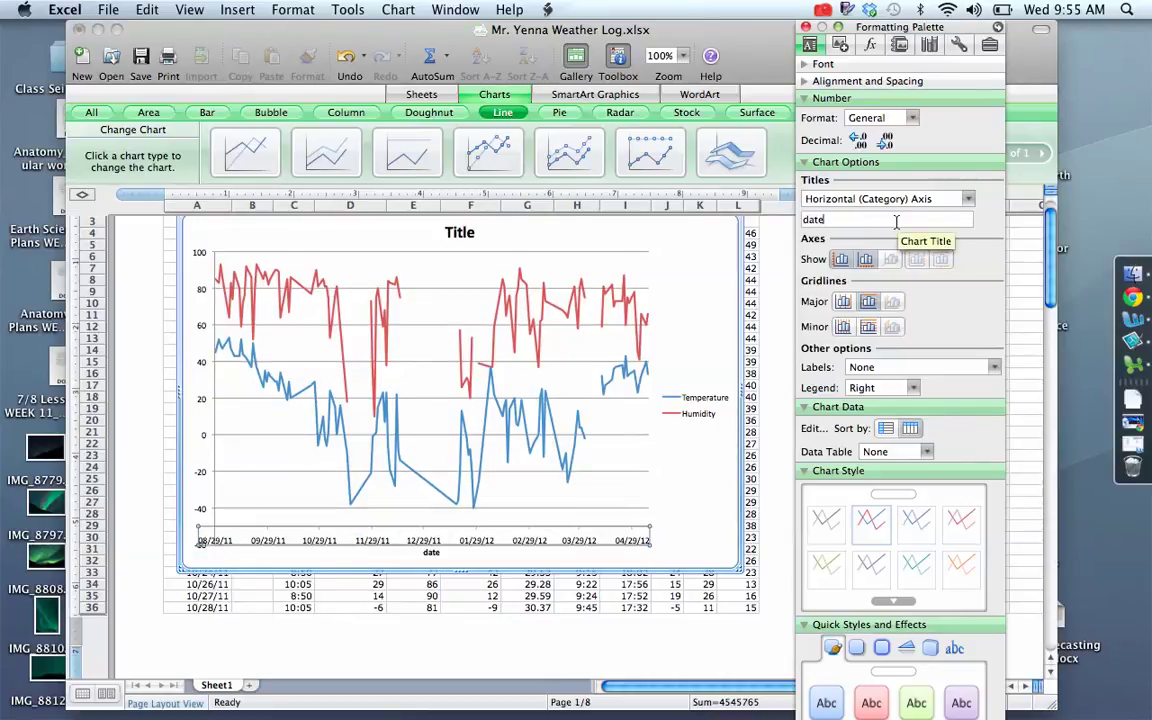
pyautogui.click(812, 219)
pyautogui.press('BackSpace')
pyautogui.write('D')
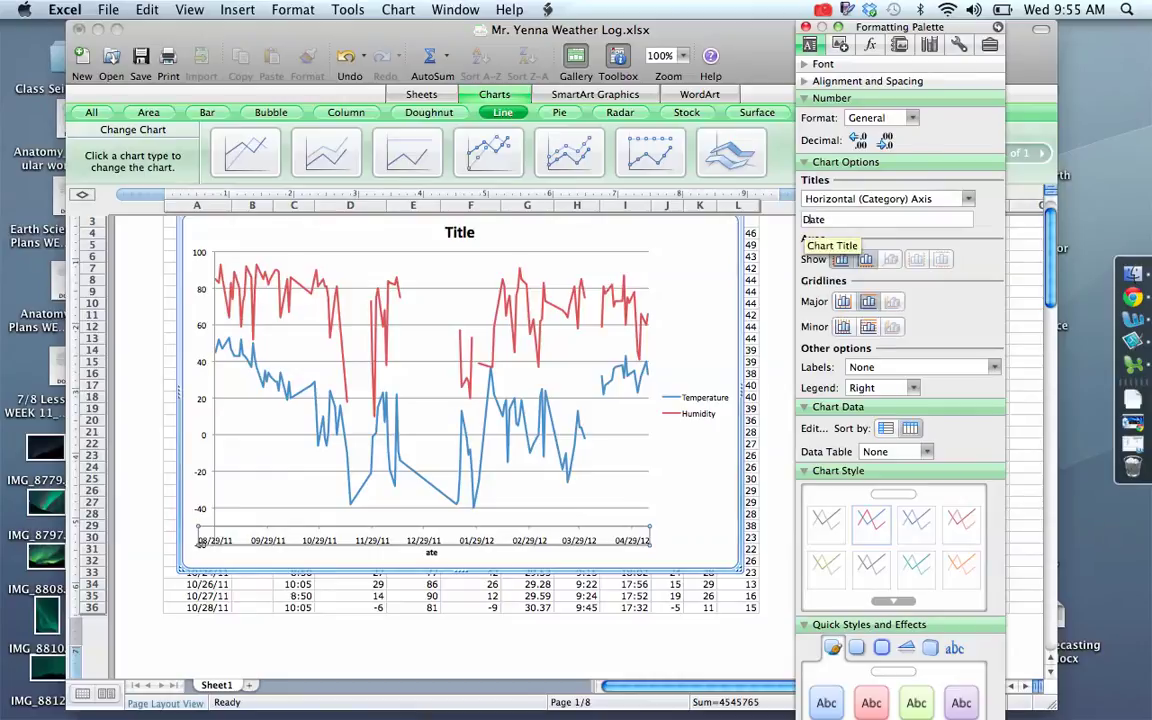
pyautogui.click(866, 200)
# Give the vertical axis the title 'Temperature (°F)'.
pyautogui.click(857, 248)
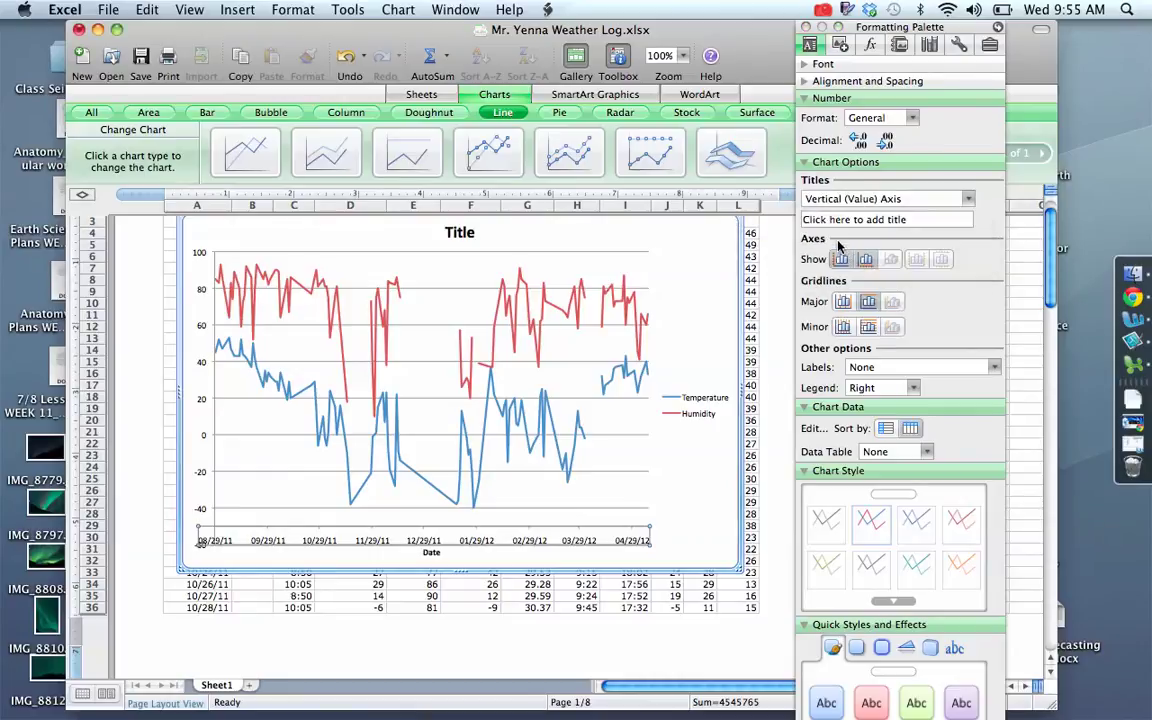
pyautogui.click(839, 222)
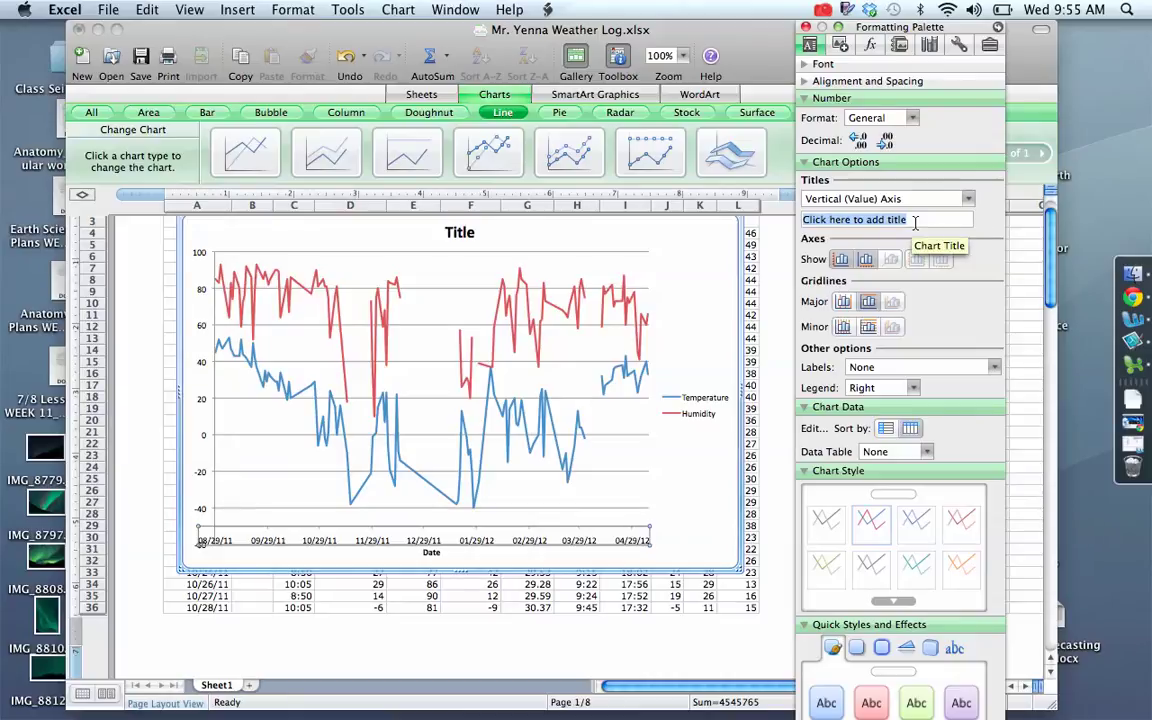
pyautogui.write('Temperature ')
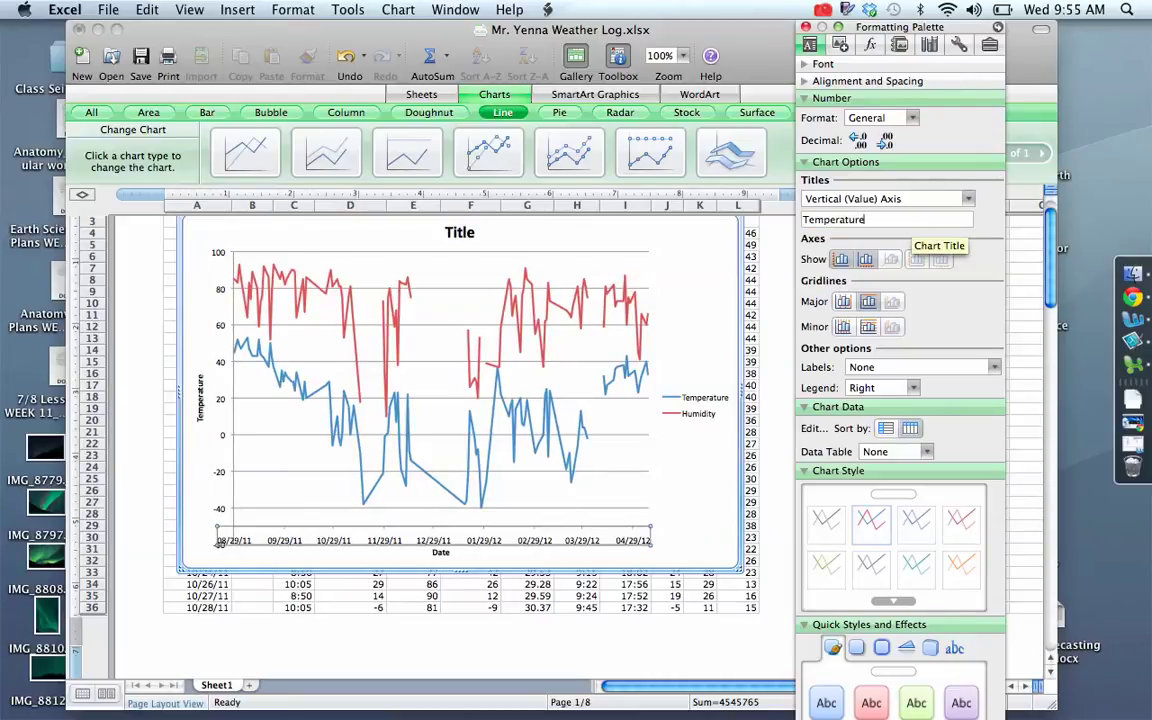
pyautogui.write('(°F)')
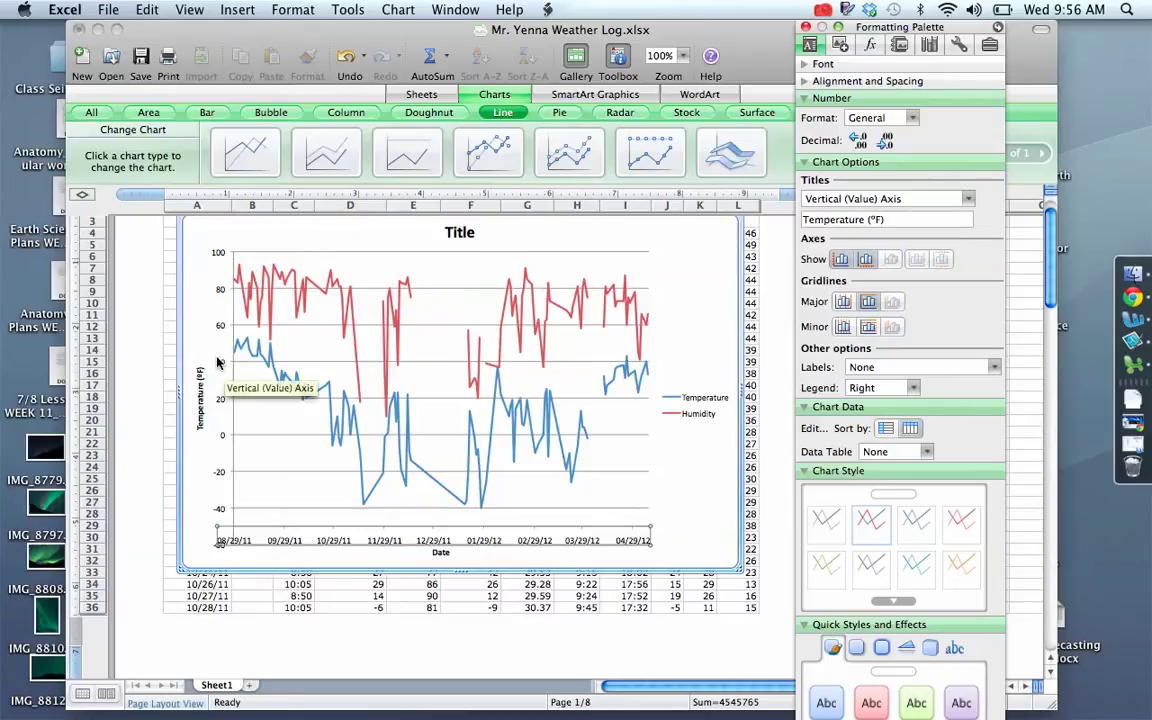
pyautogui.click(214, 322)
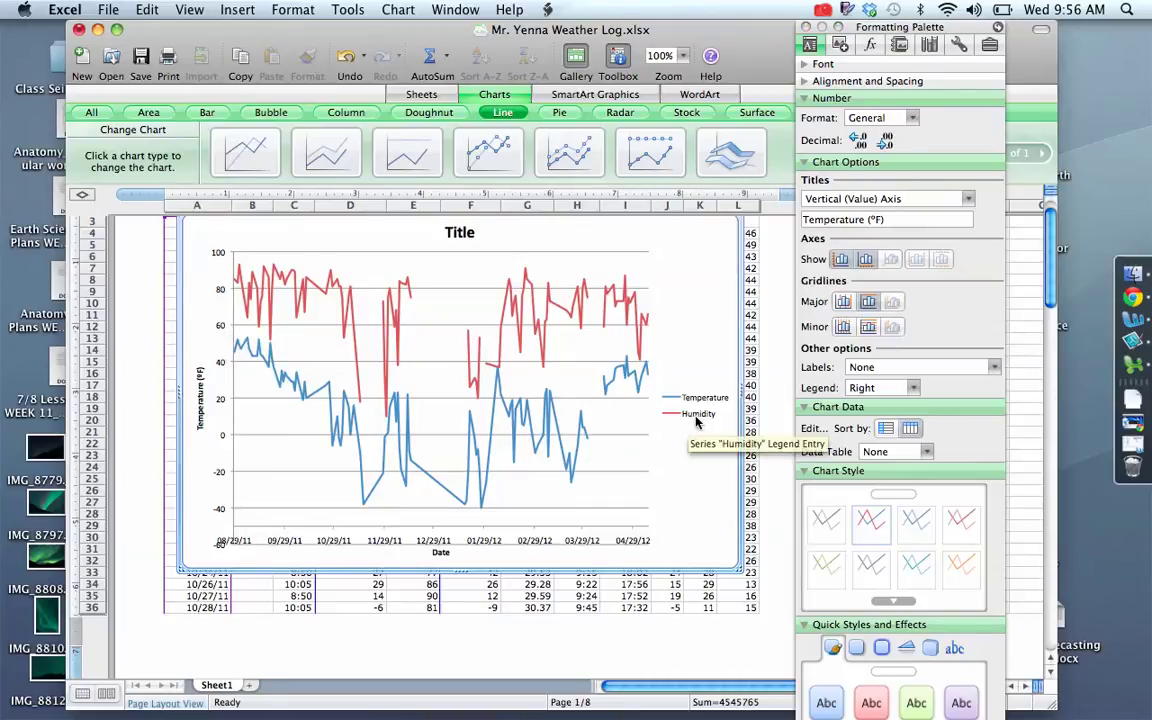
# Plot the Humidity series on a secondary vertical axis.
pyautogui.click(501, 341)
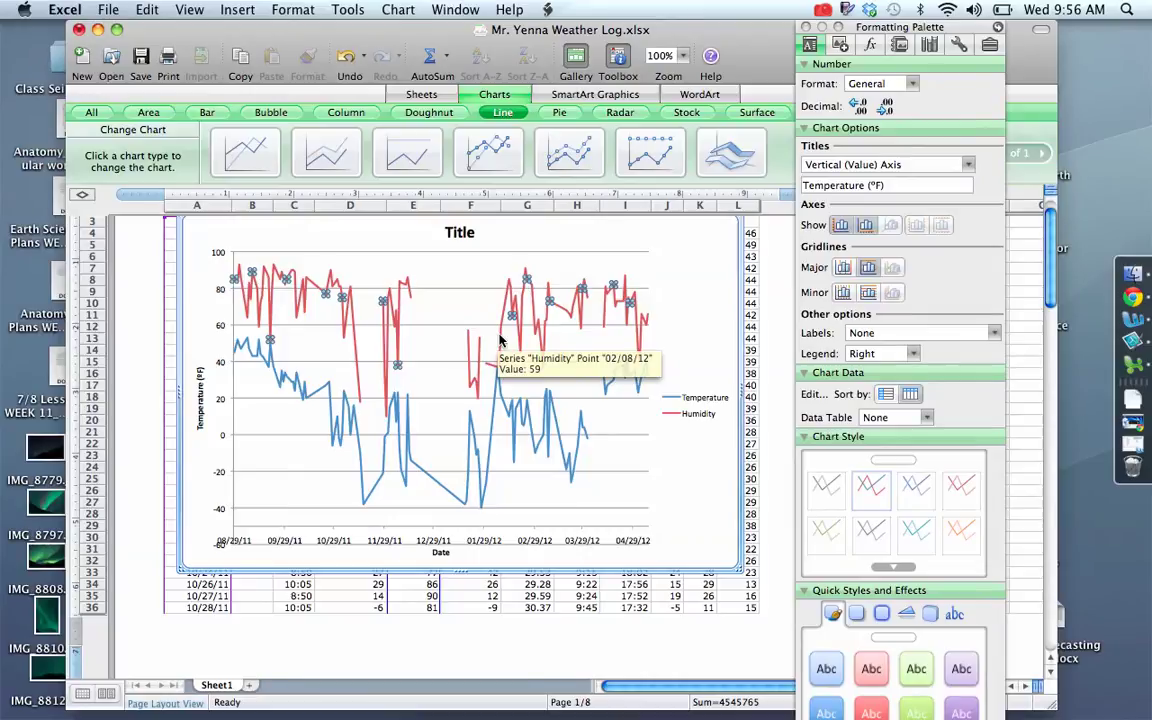
pyautogui.doubleClick(500, 341)
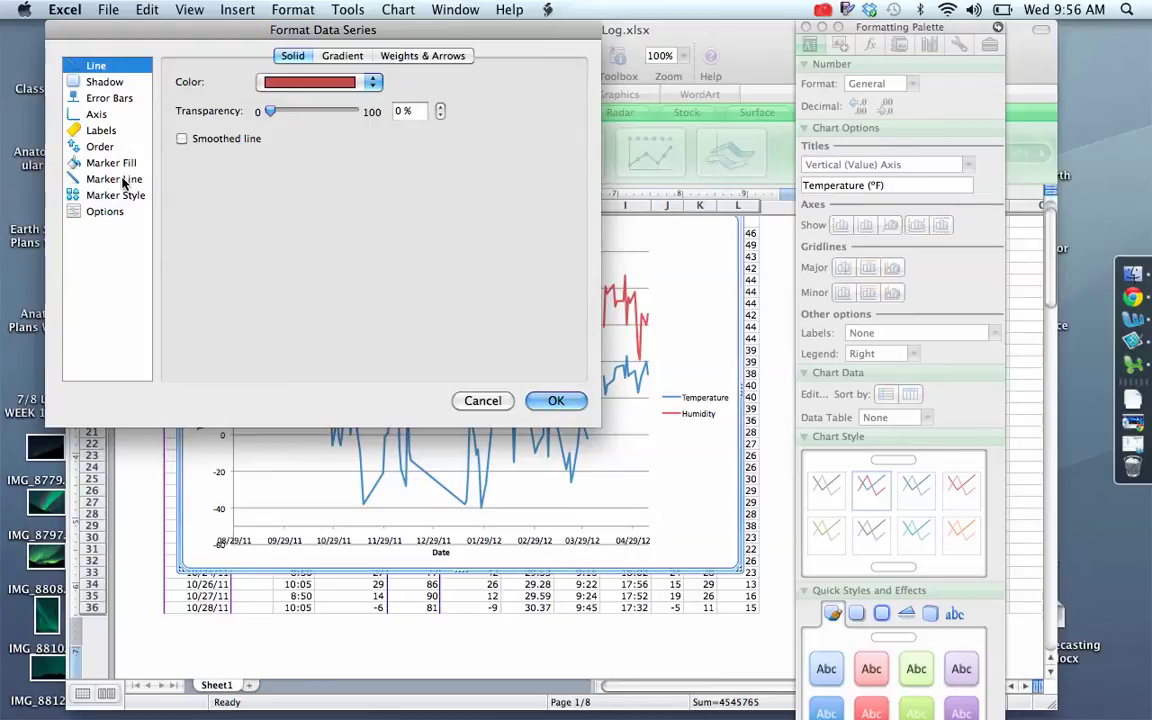
pyautogui.click(97, 116)
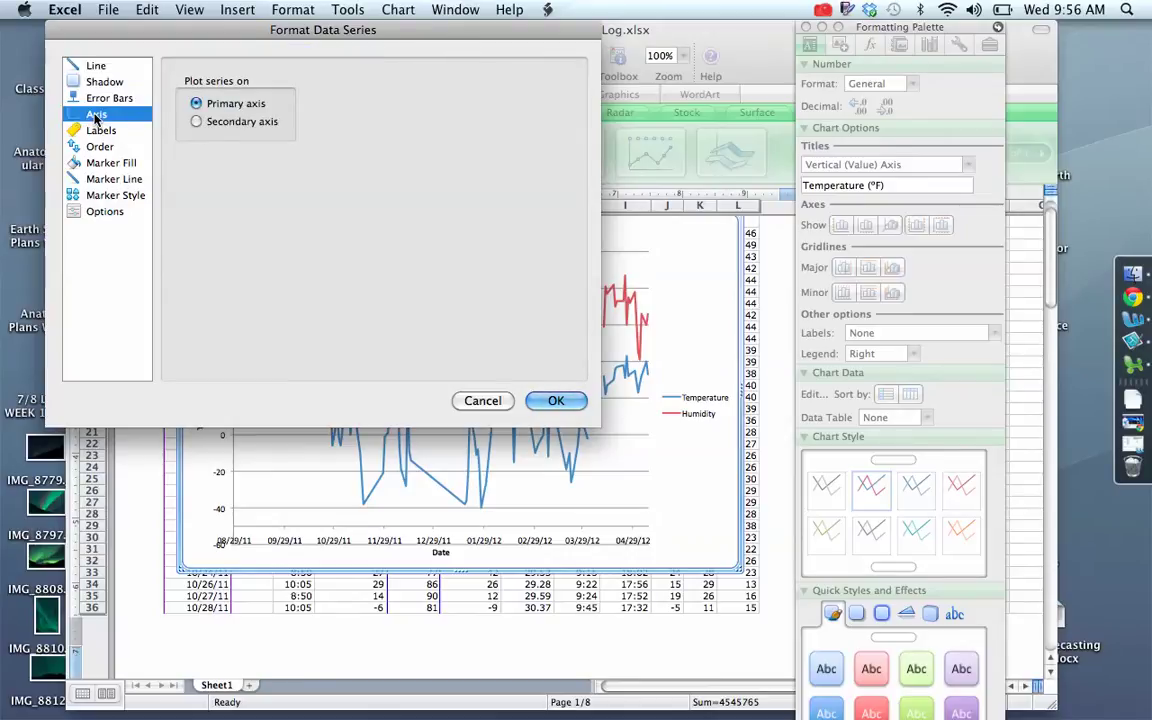
pyautogui.moveTo(226, 30); pyautogui.dragTo(720, 47)
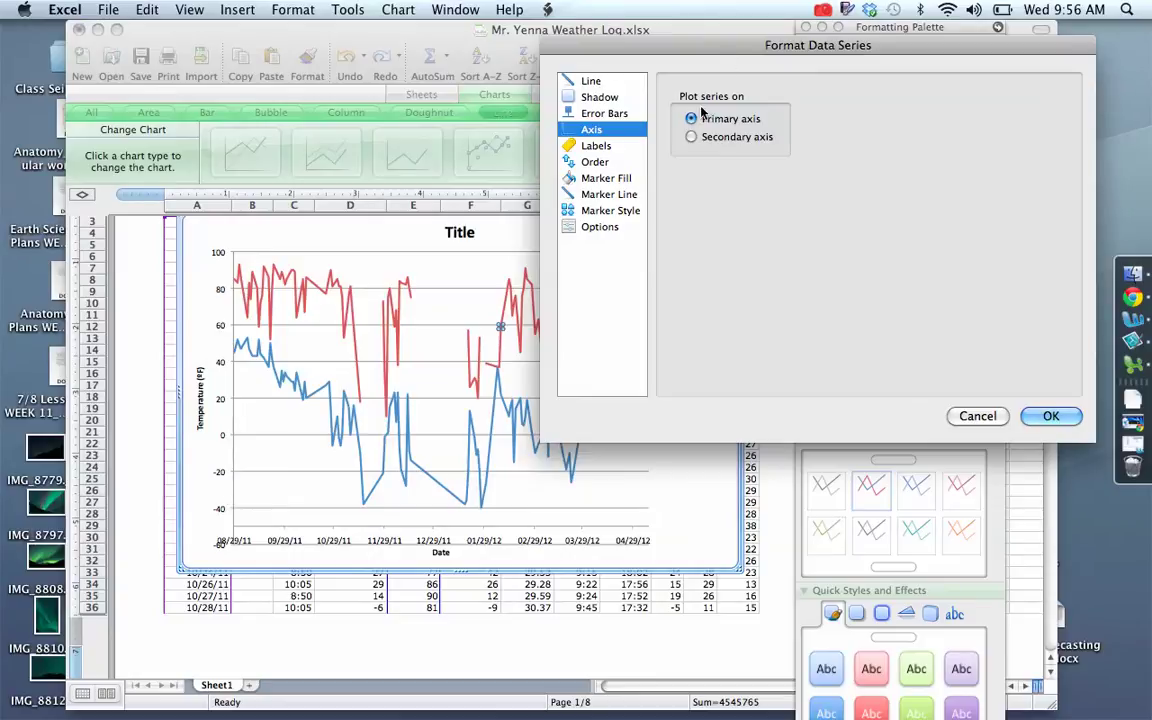
pyautogui.click(691, 137)
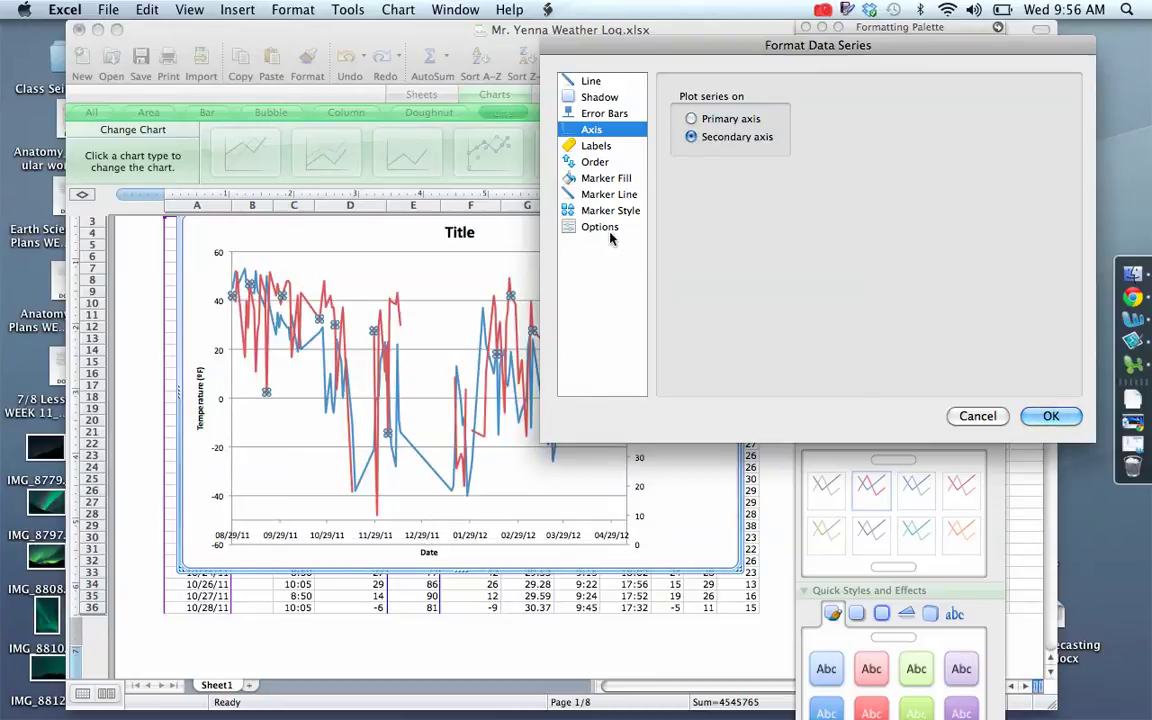
pyautogui.click(1052, 417)
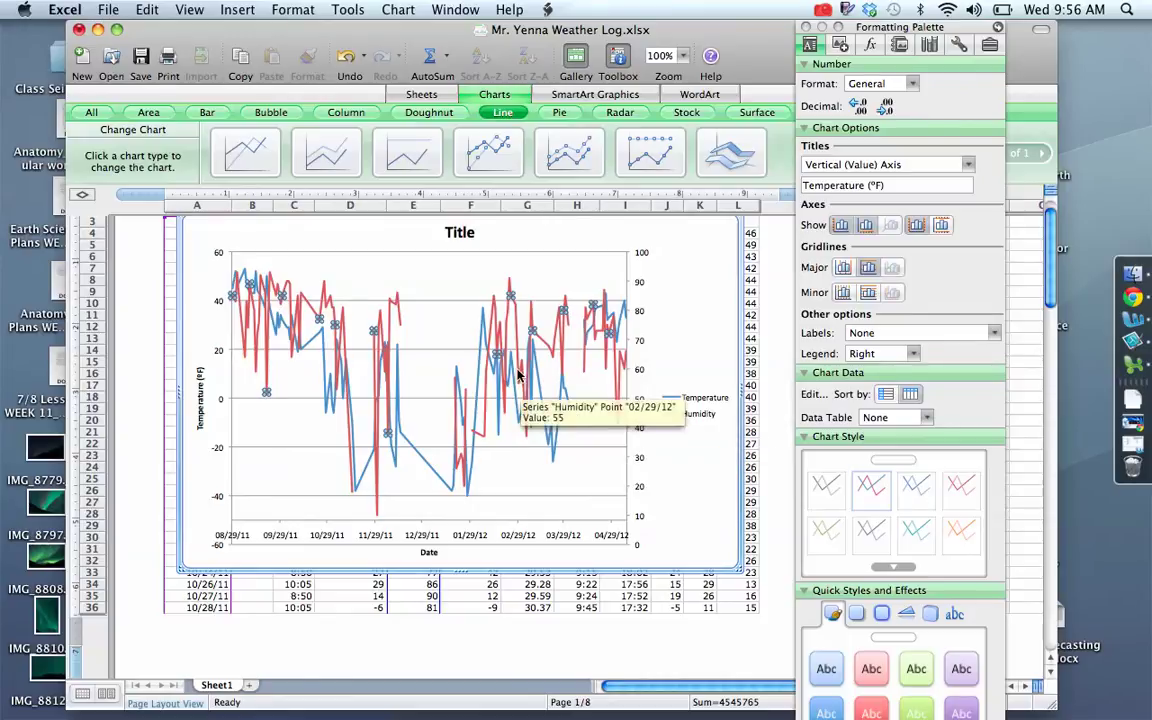
pyautogui.doubleClick(639, 430)
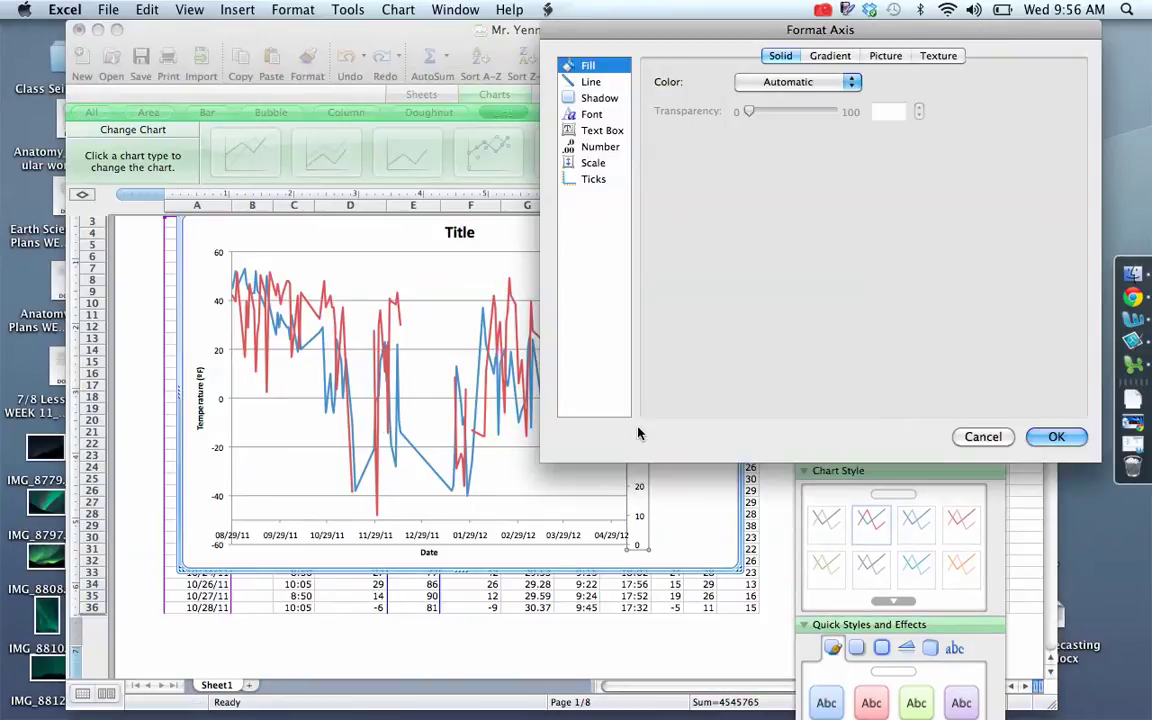
# Scale the secondary humidity axis from -100 to 100 with a major unit of 20.
pyautogui.click(594, 163)
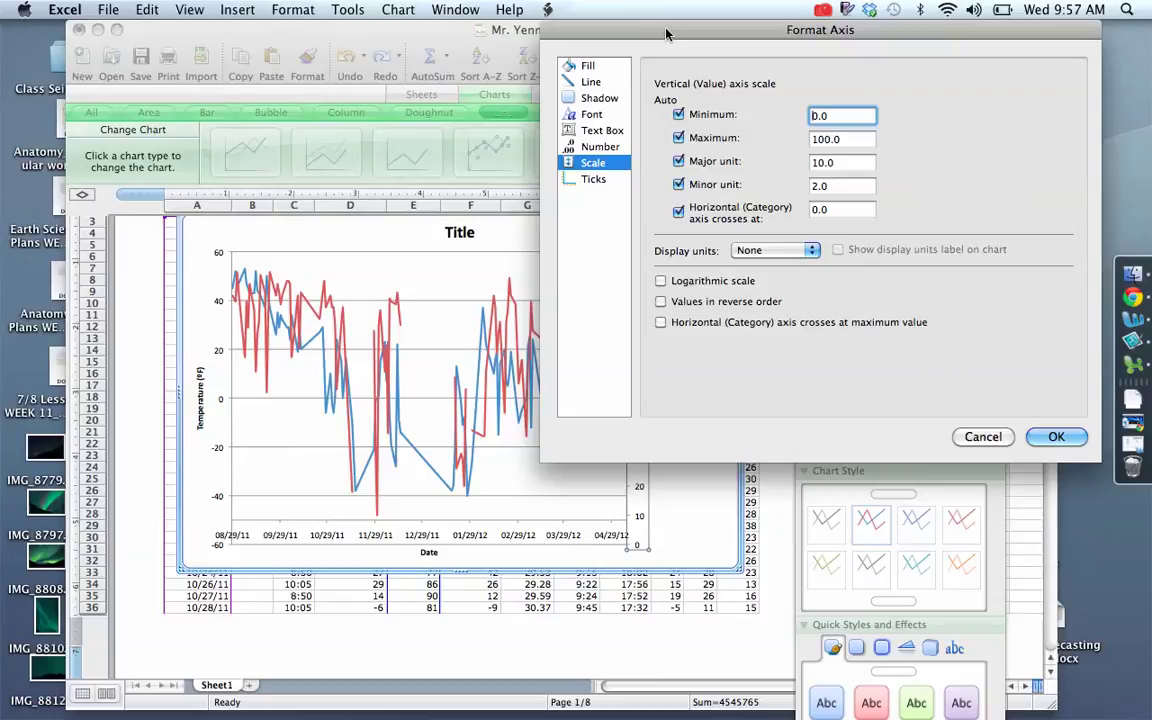
pyautogui.moveTo(665, 32); pyautogui.dragTo(144, 604)
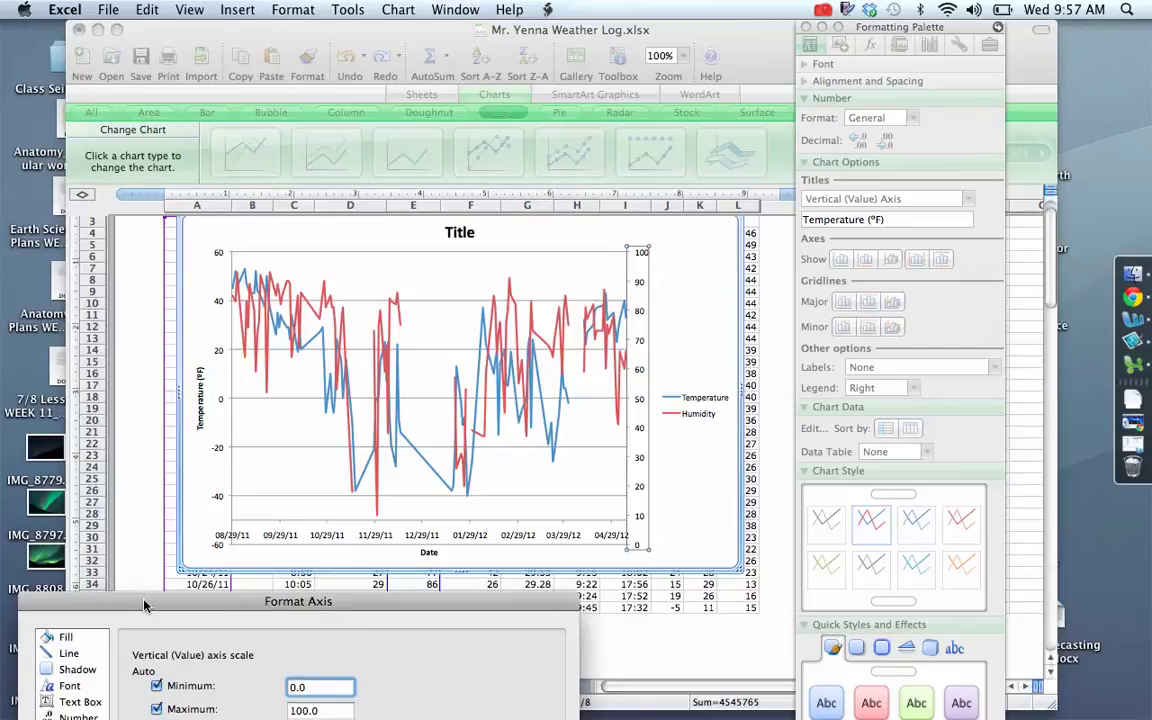
pyautogui.moveTo(144, 605); pyautogui.dragTo(160, 168)
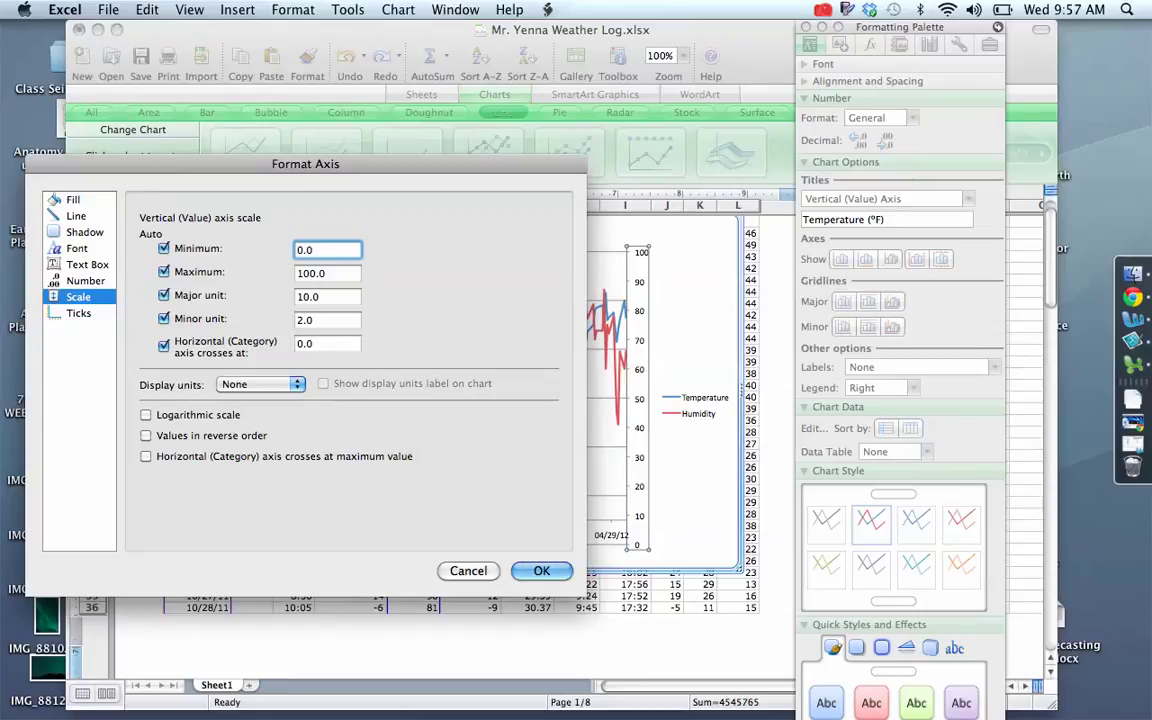
pyautogui.moveTo(321, 170); pyautogui.dragTo(265, 187)
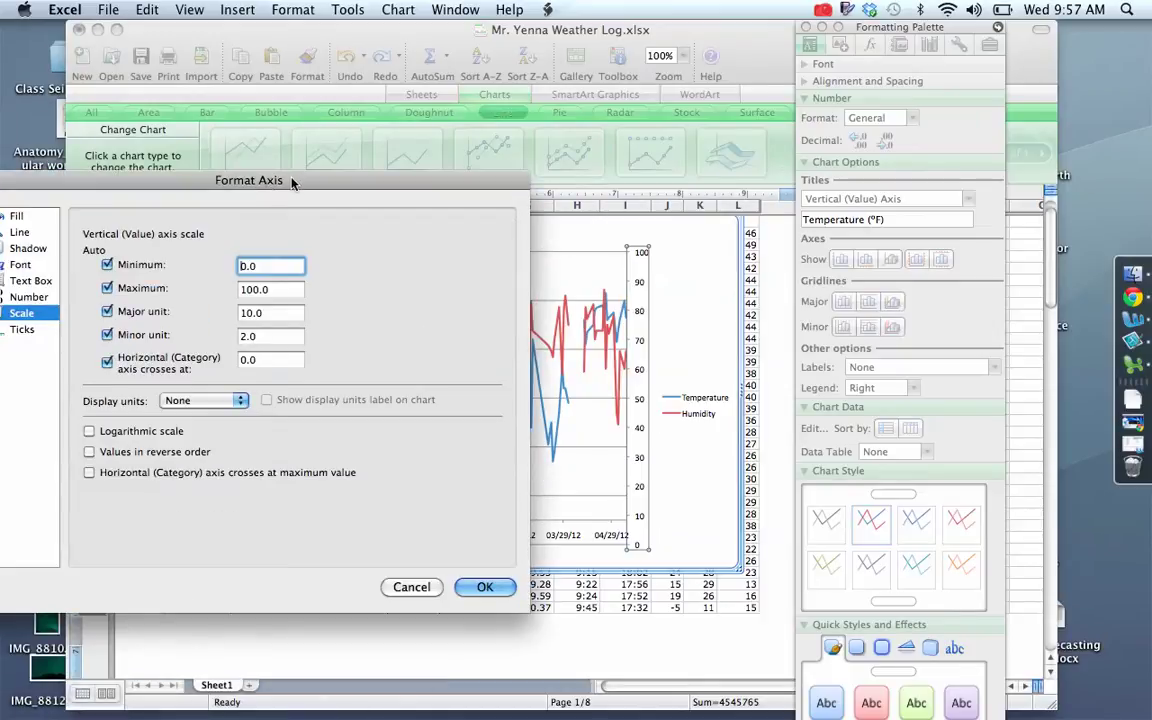
pyautogui.write('-5')
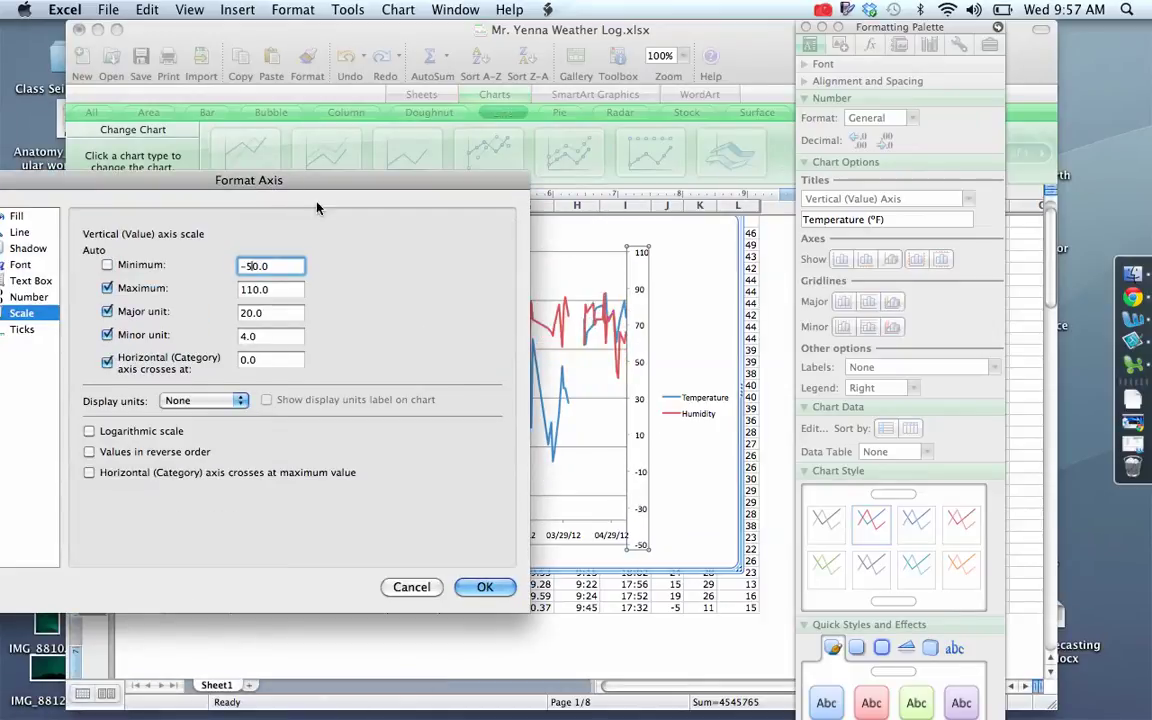
pyautogui.moveTo(339, 165); pyautogui.dragTo(570, 277)
pyautogui.write('6')
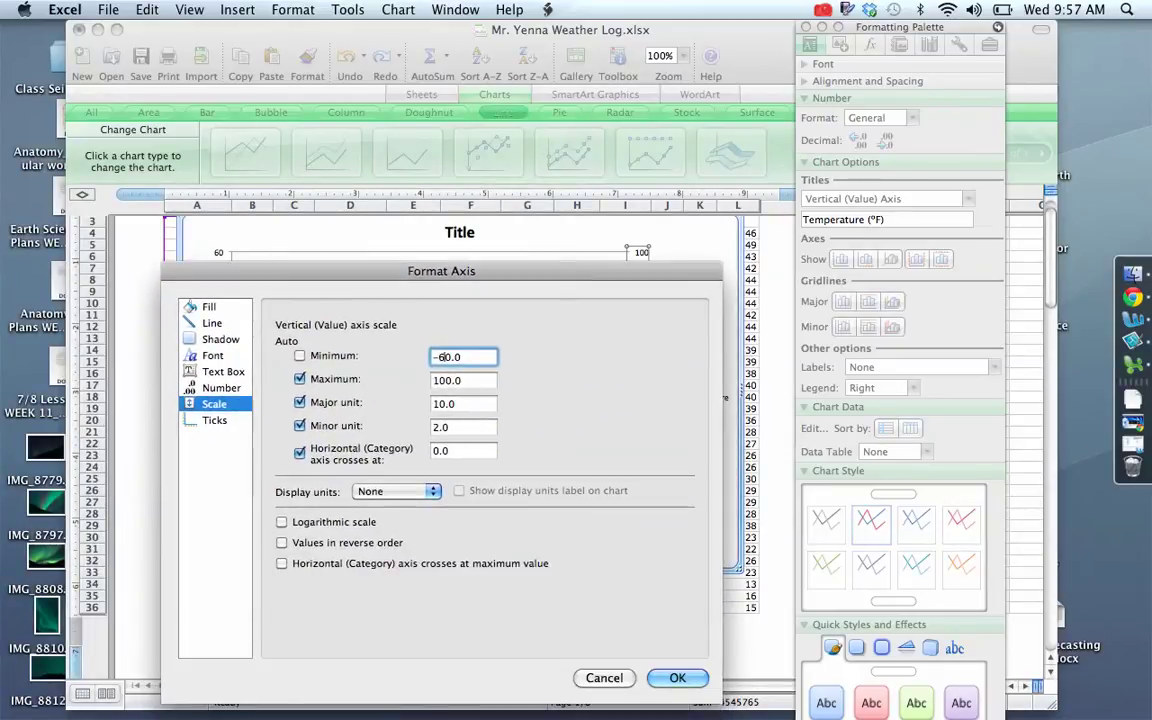
pyautogui.moveTo(511, 272); pyautogui.dragTo(518, 667)
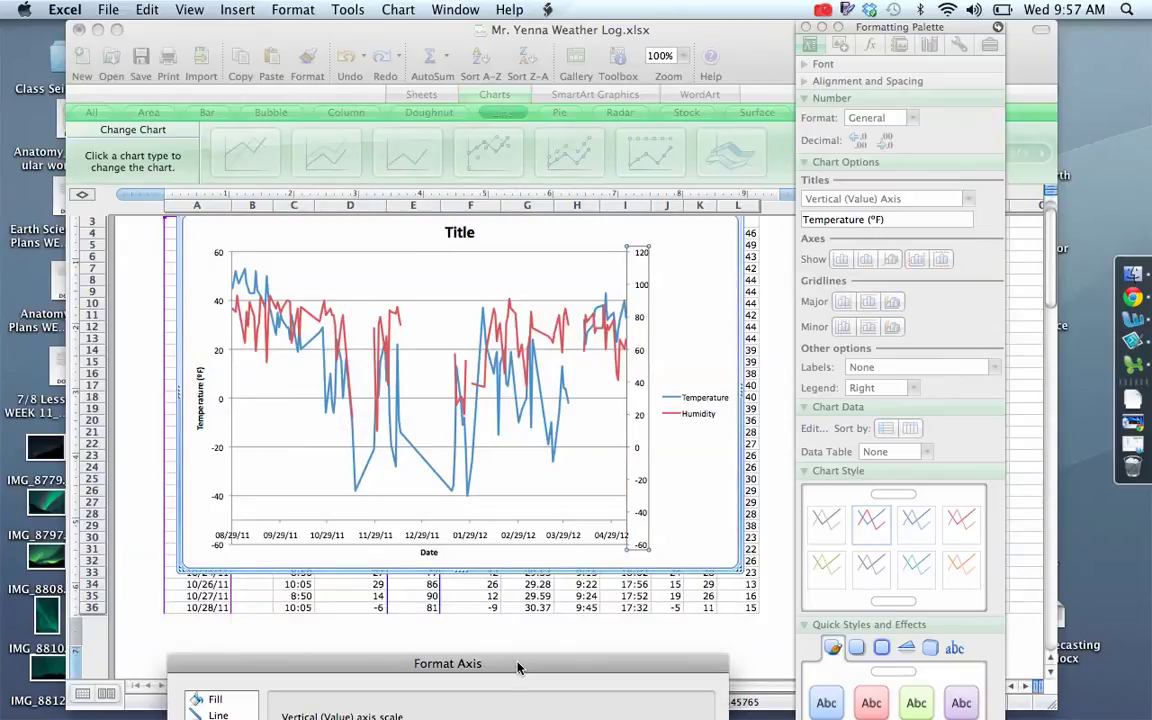
pyautogui.moveTo(518, 667); pyautogui.dragTo(1006, 10)
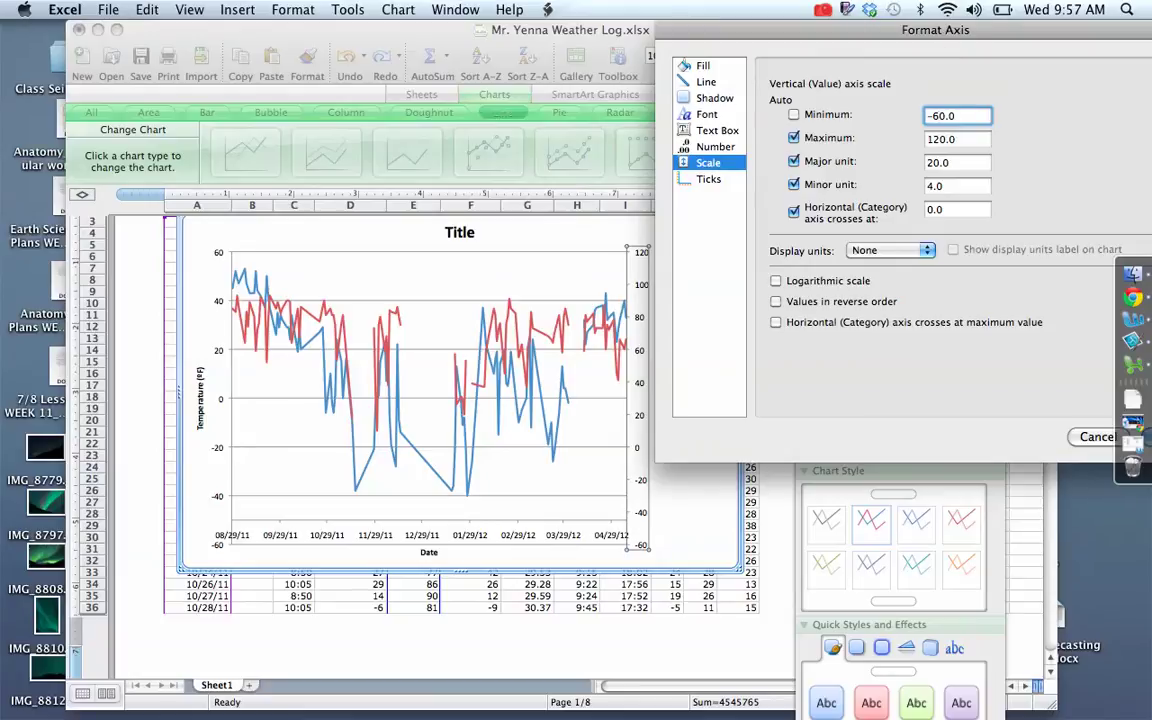
pyautogui.click(951, 139)
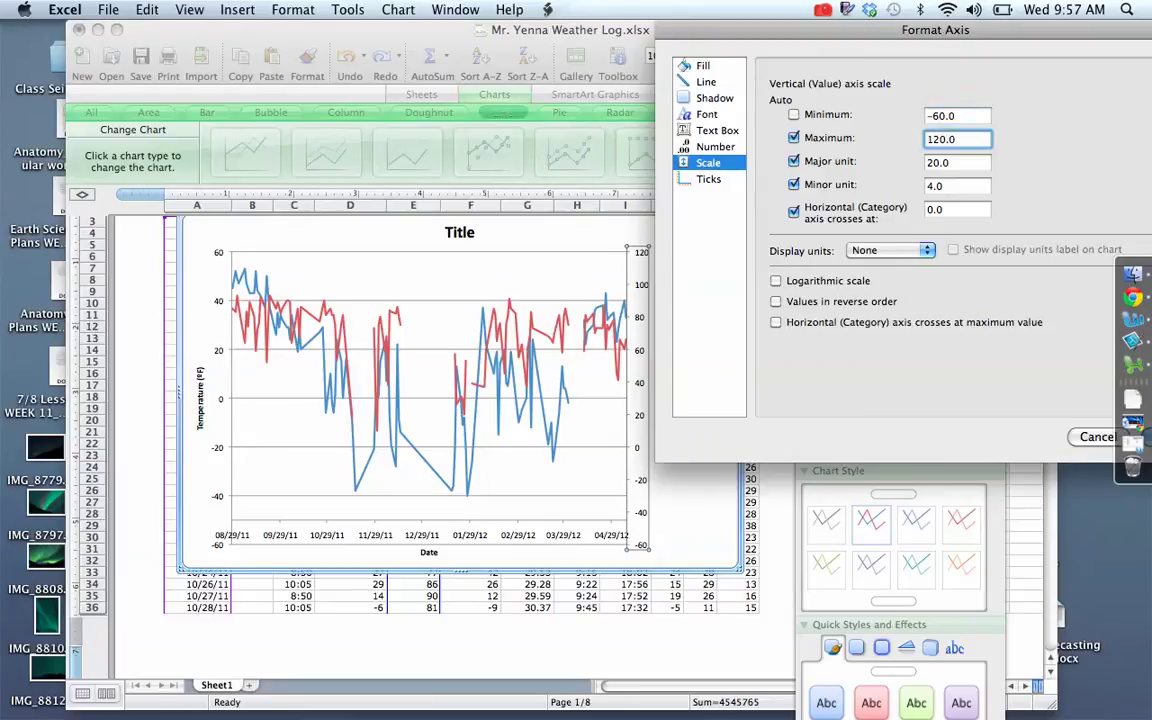
pyautogui.press('BackSpace')
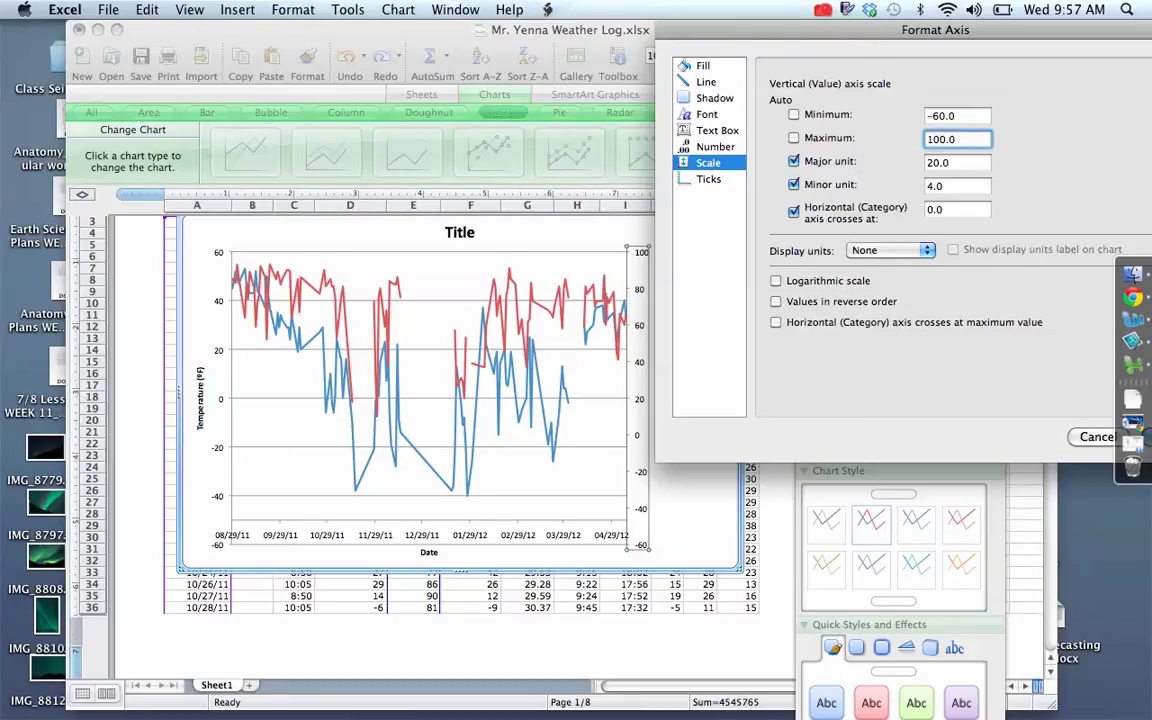
pyautogui.doubleClick(944, 116)
pyautogui.write('100')
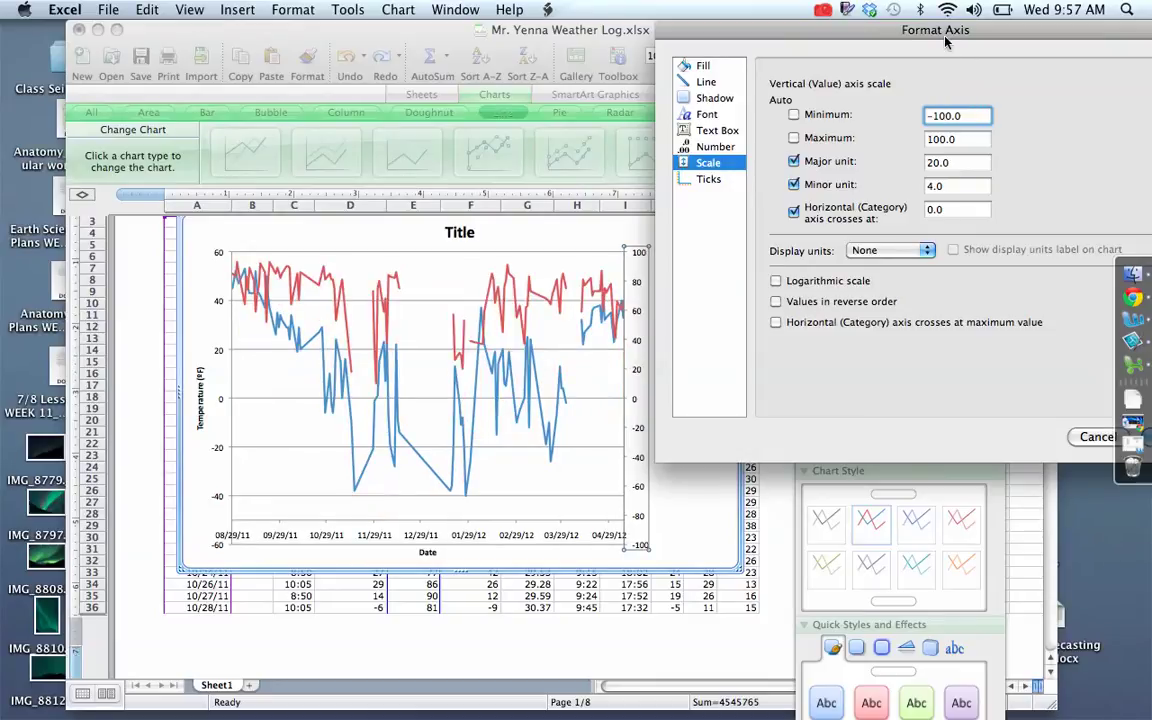
# Confirm the secondary humidity axis scale of -100 to 100 after checking the chart.
pyautogui.moveTo(945, 37); pyautogui.dragTo(1048, 80)
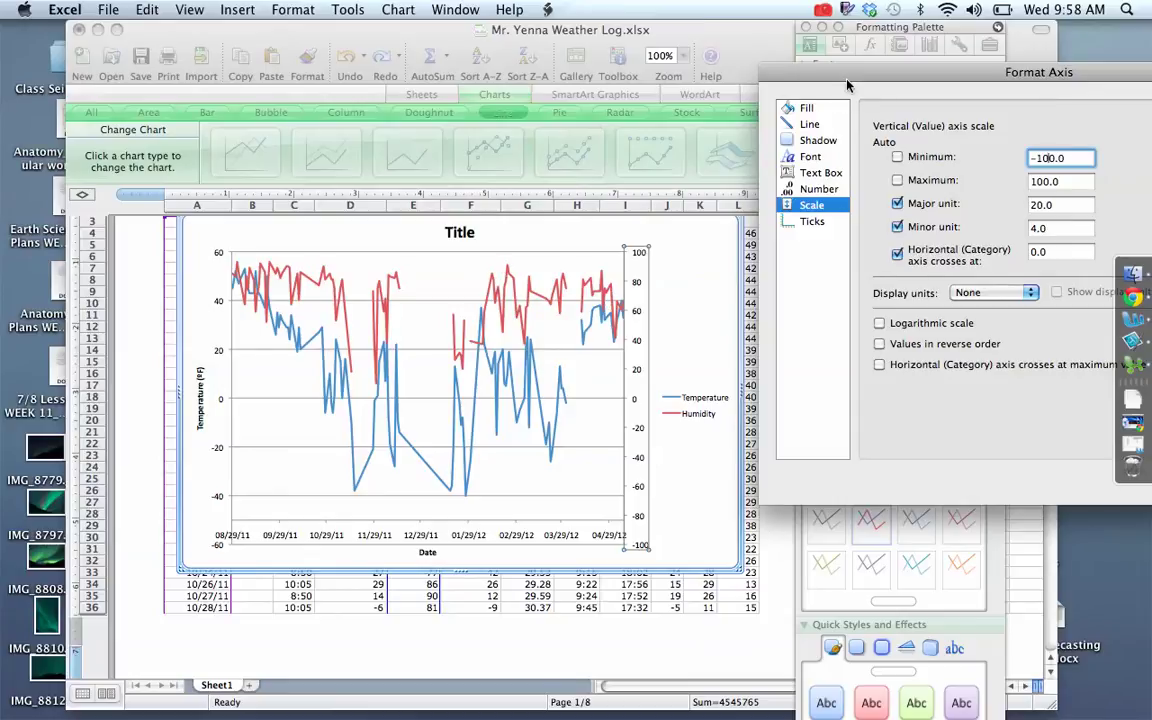
pyautogui.moveTo(846, 86); pyautogui.dragTo(658, 82)
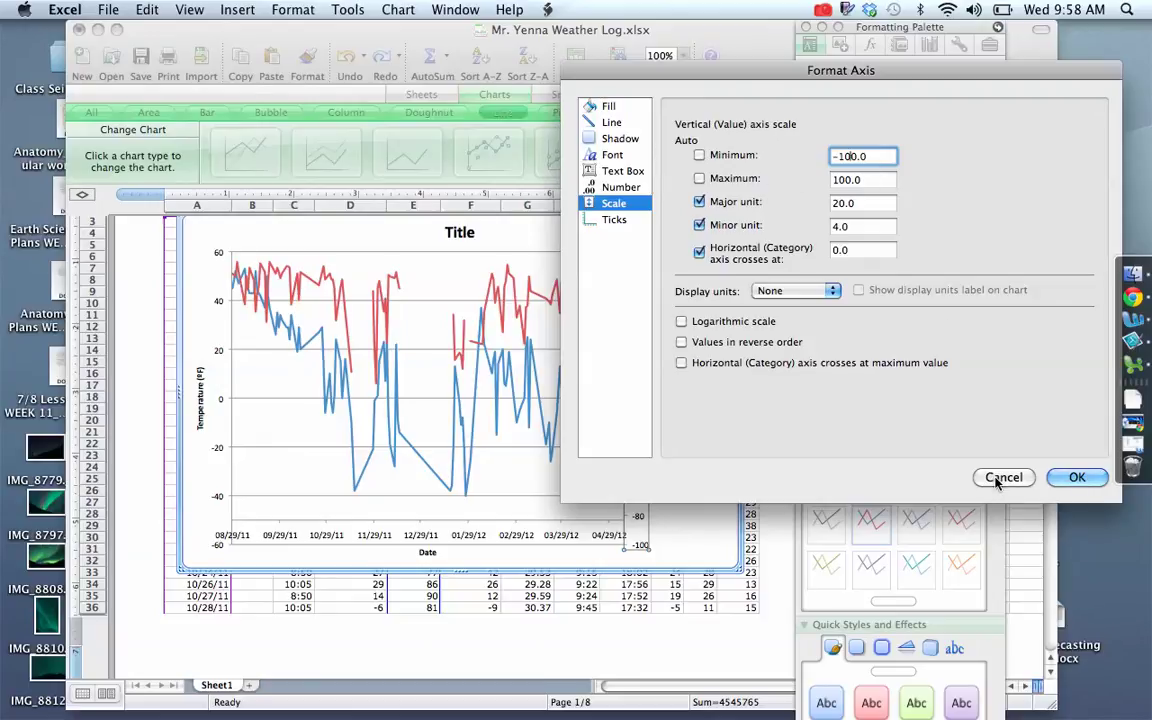
pyautogui.click(1080, 478)
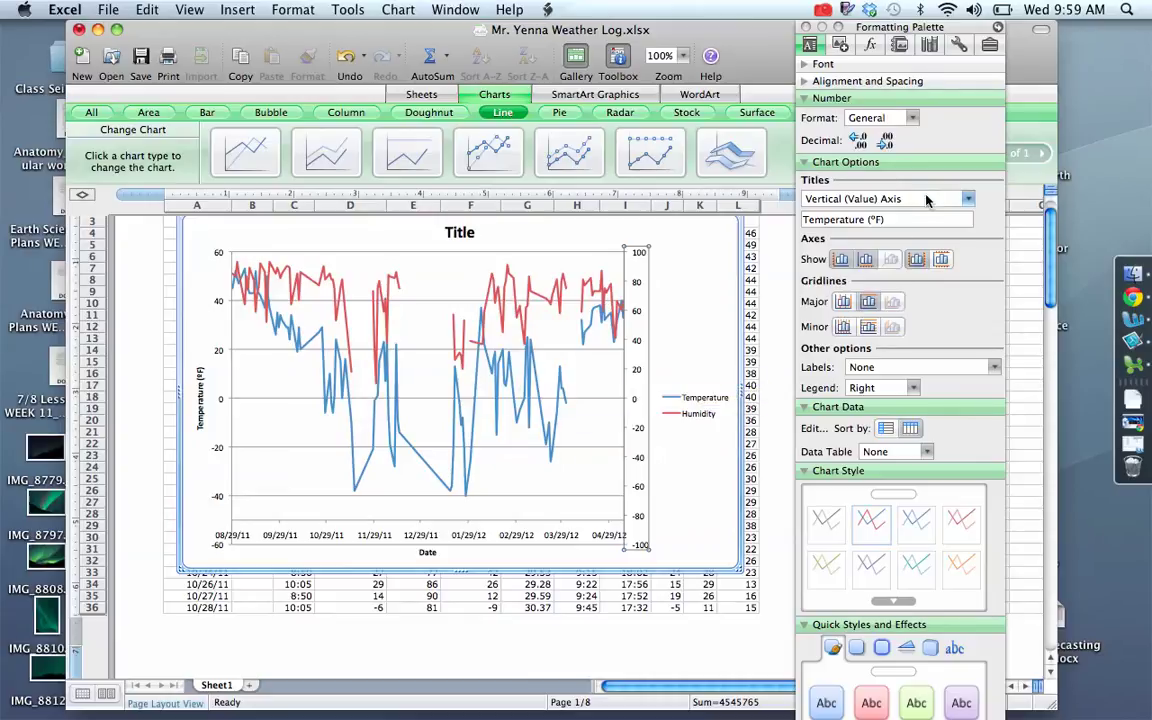
# Title the secondary vertical (value) axis 'Humidity (%)' from the Formatting Palette.
pyautogui.click(966, 199)
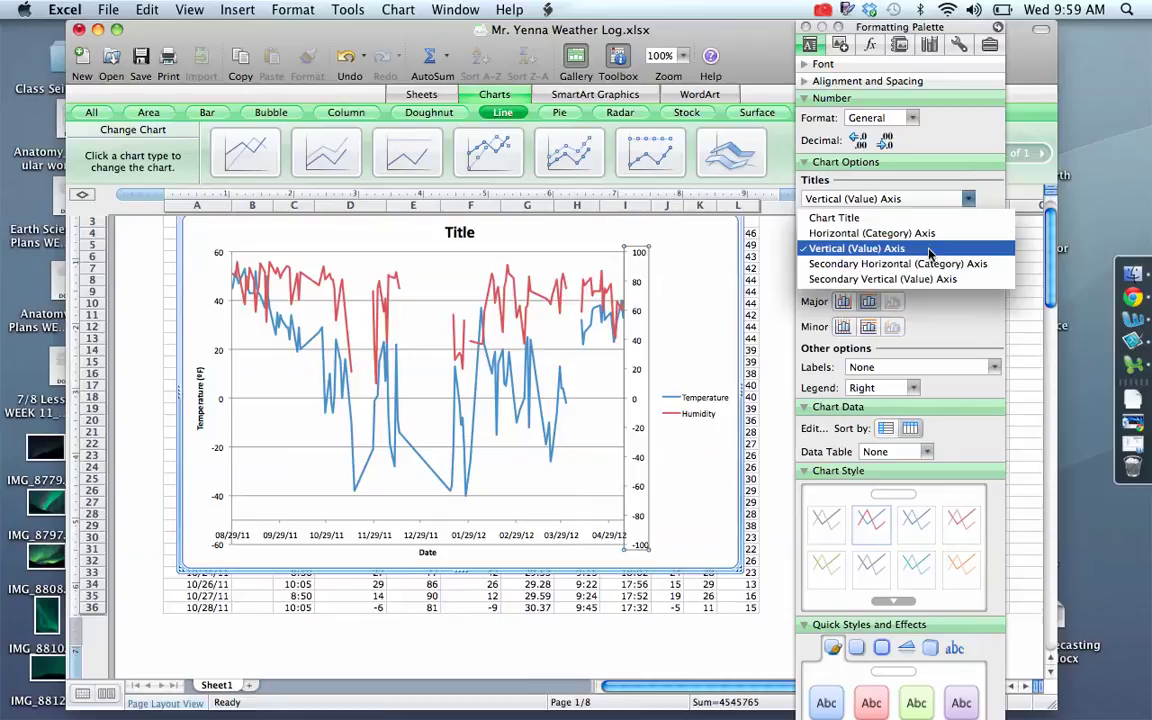
pyautogui.click(922, 281)
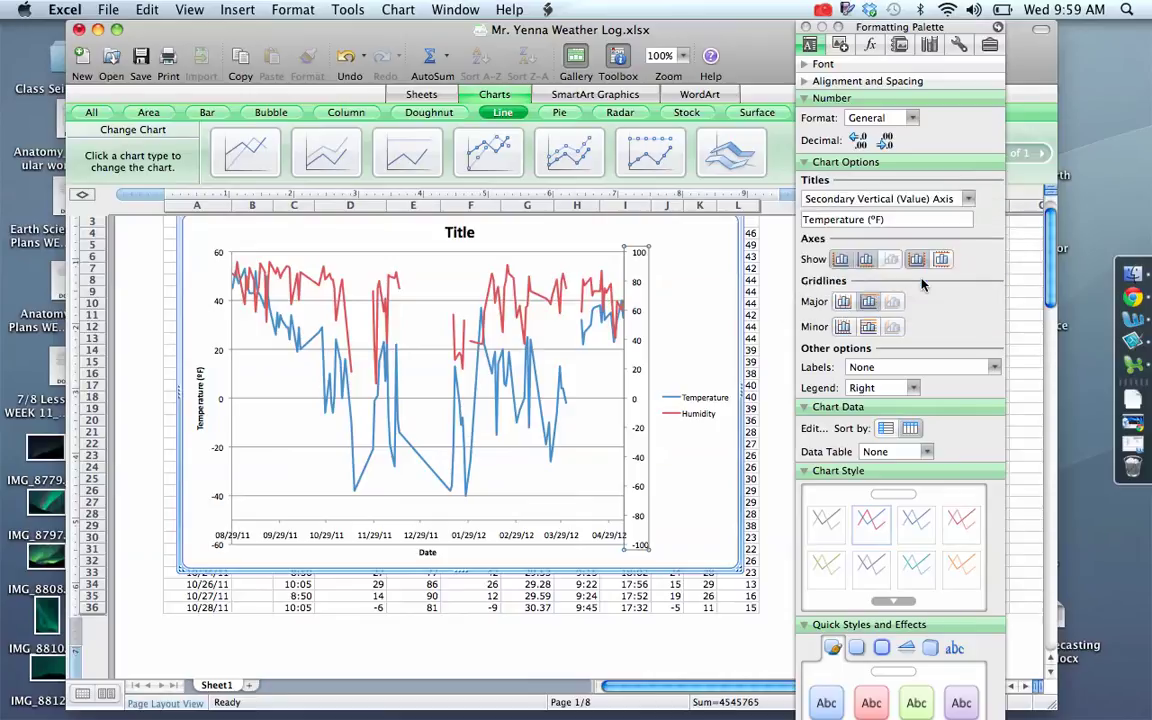
pyautogui.click(904, 220)
pyautogui.write('Humidity')
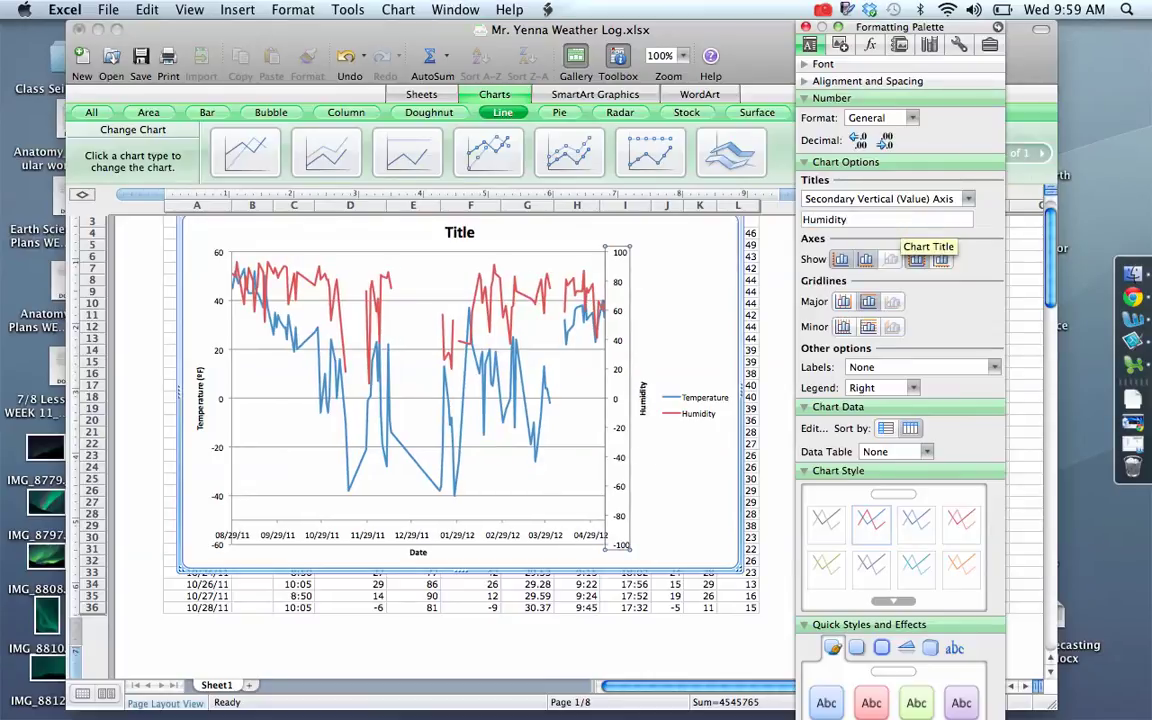
pyautogui.write(' (%)')
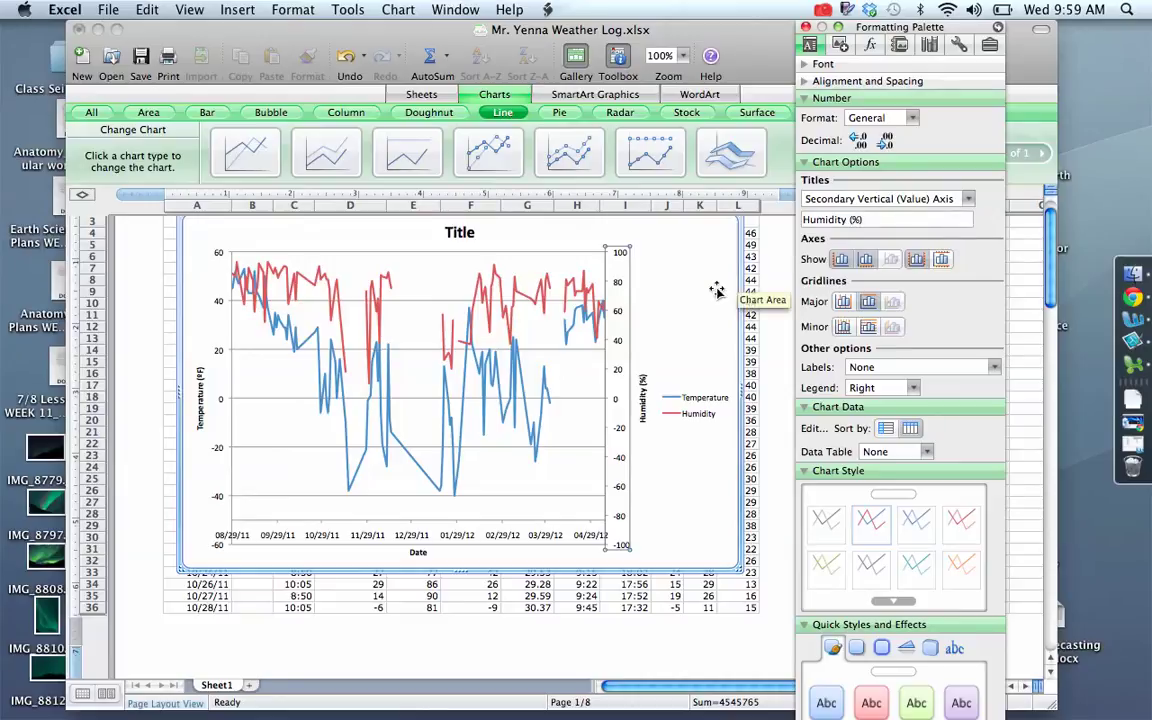